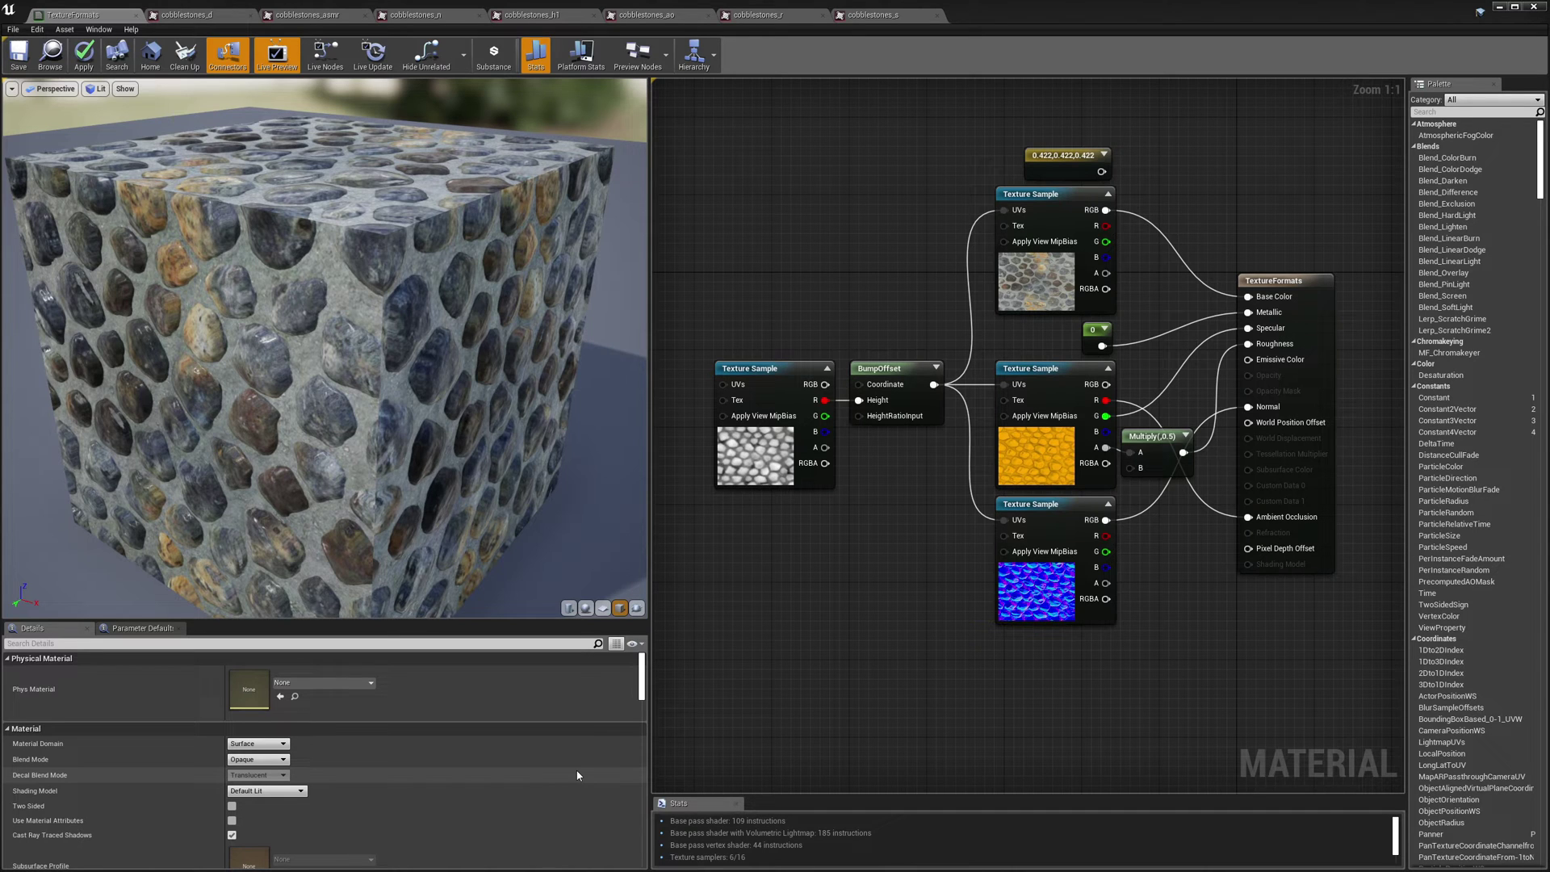
Step: Check the sampler types of the base colour, yellow and normal-map samples, then show cobblestones_d
{"action": "left_click", "coordinate": [1023, 207]}
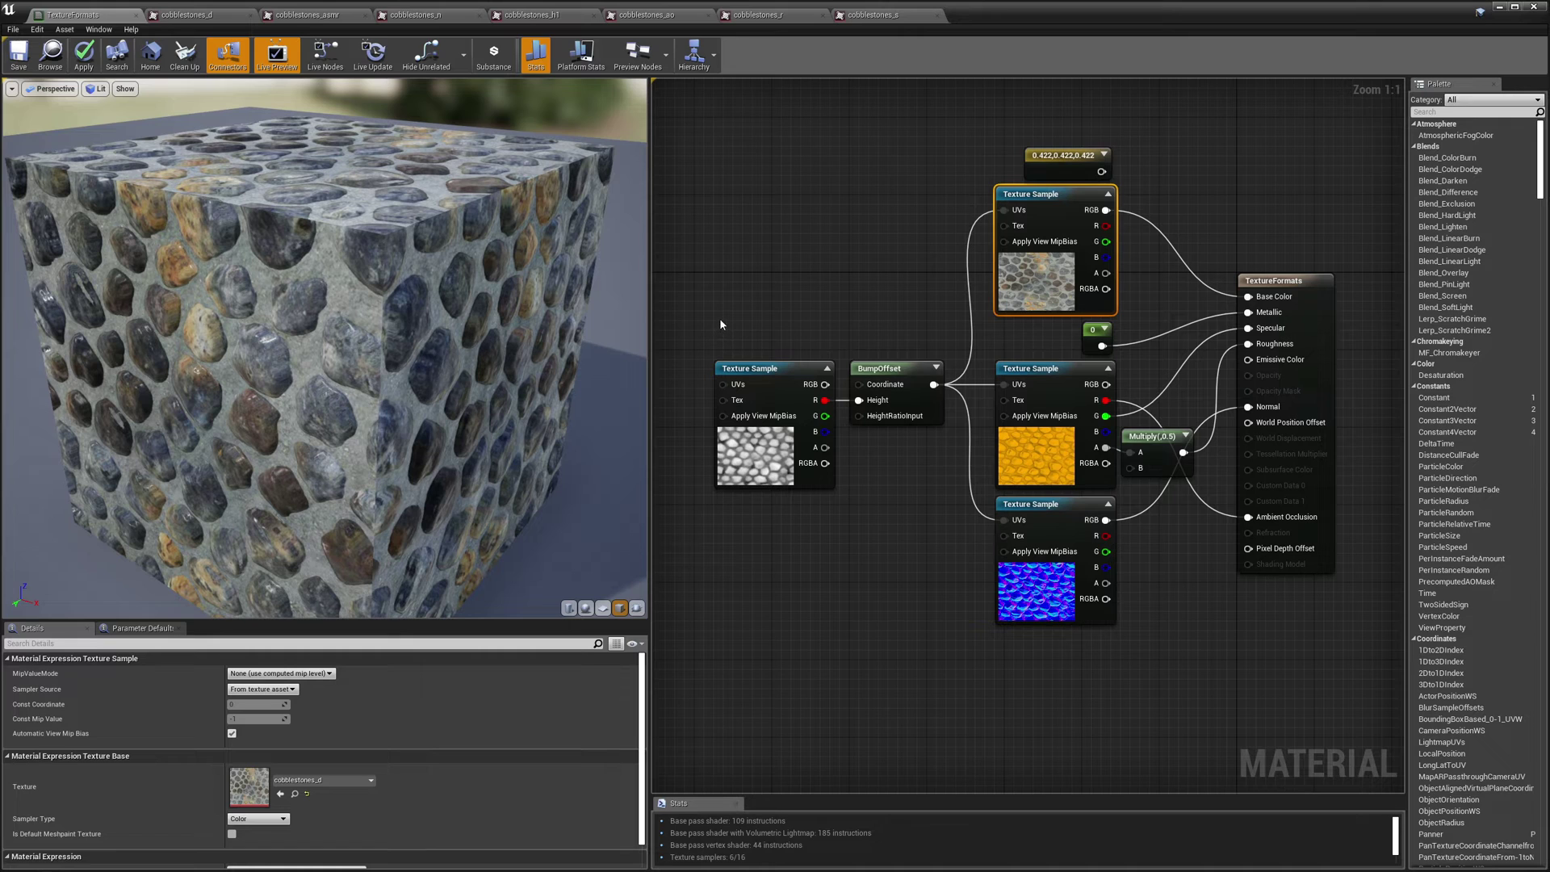
{"action": "left_click_drag", "start_coordinate": [720, 323], "coordinate": [930, 551]}
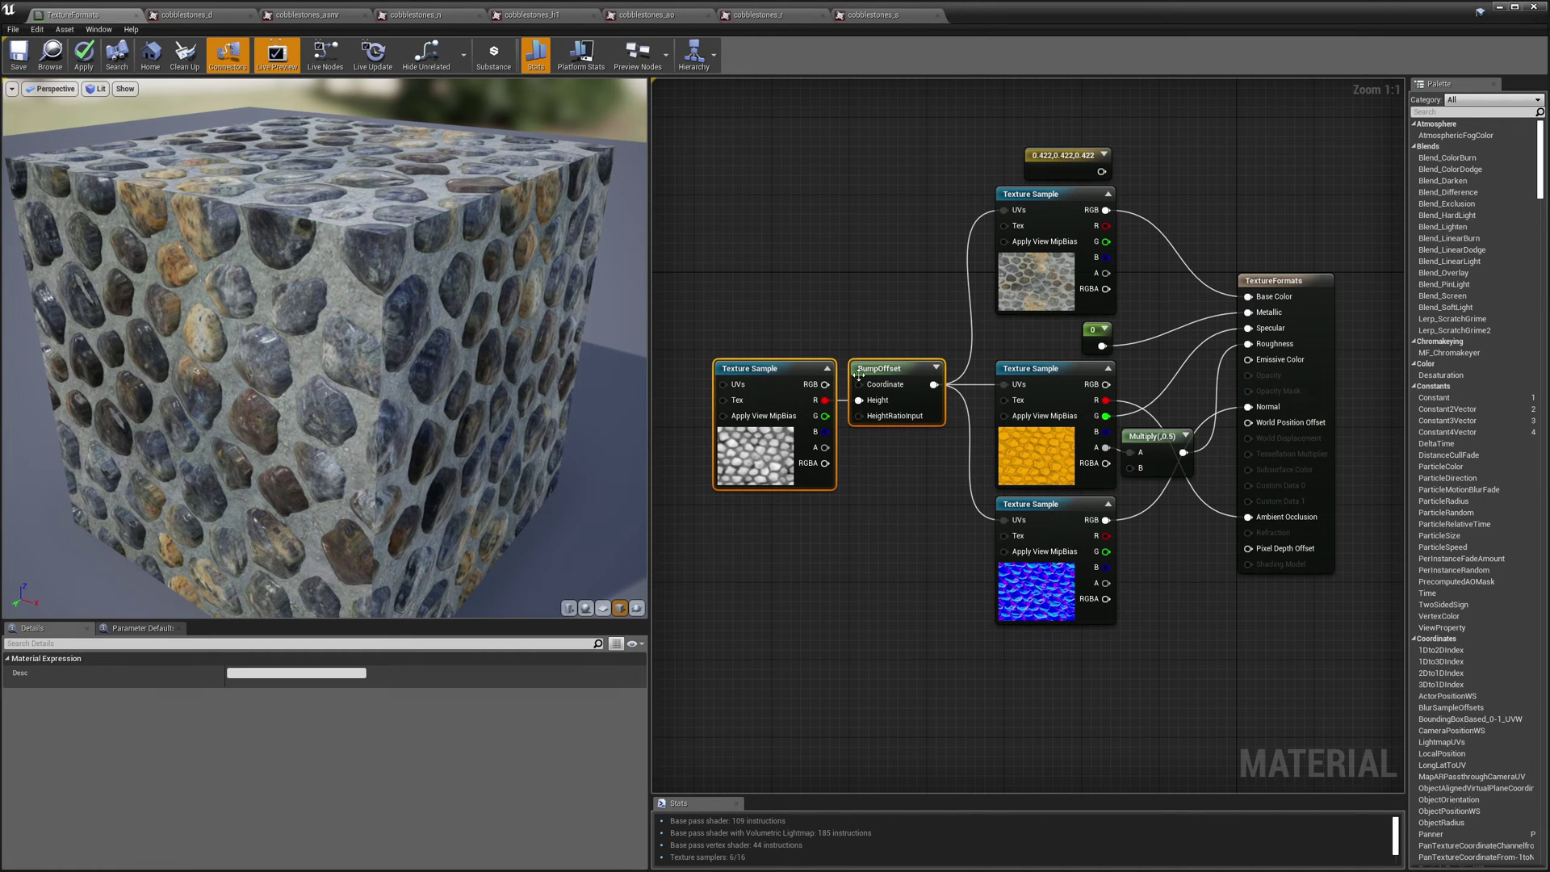
{"action": "left_click", "coordinate": [830, 329]}
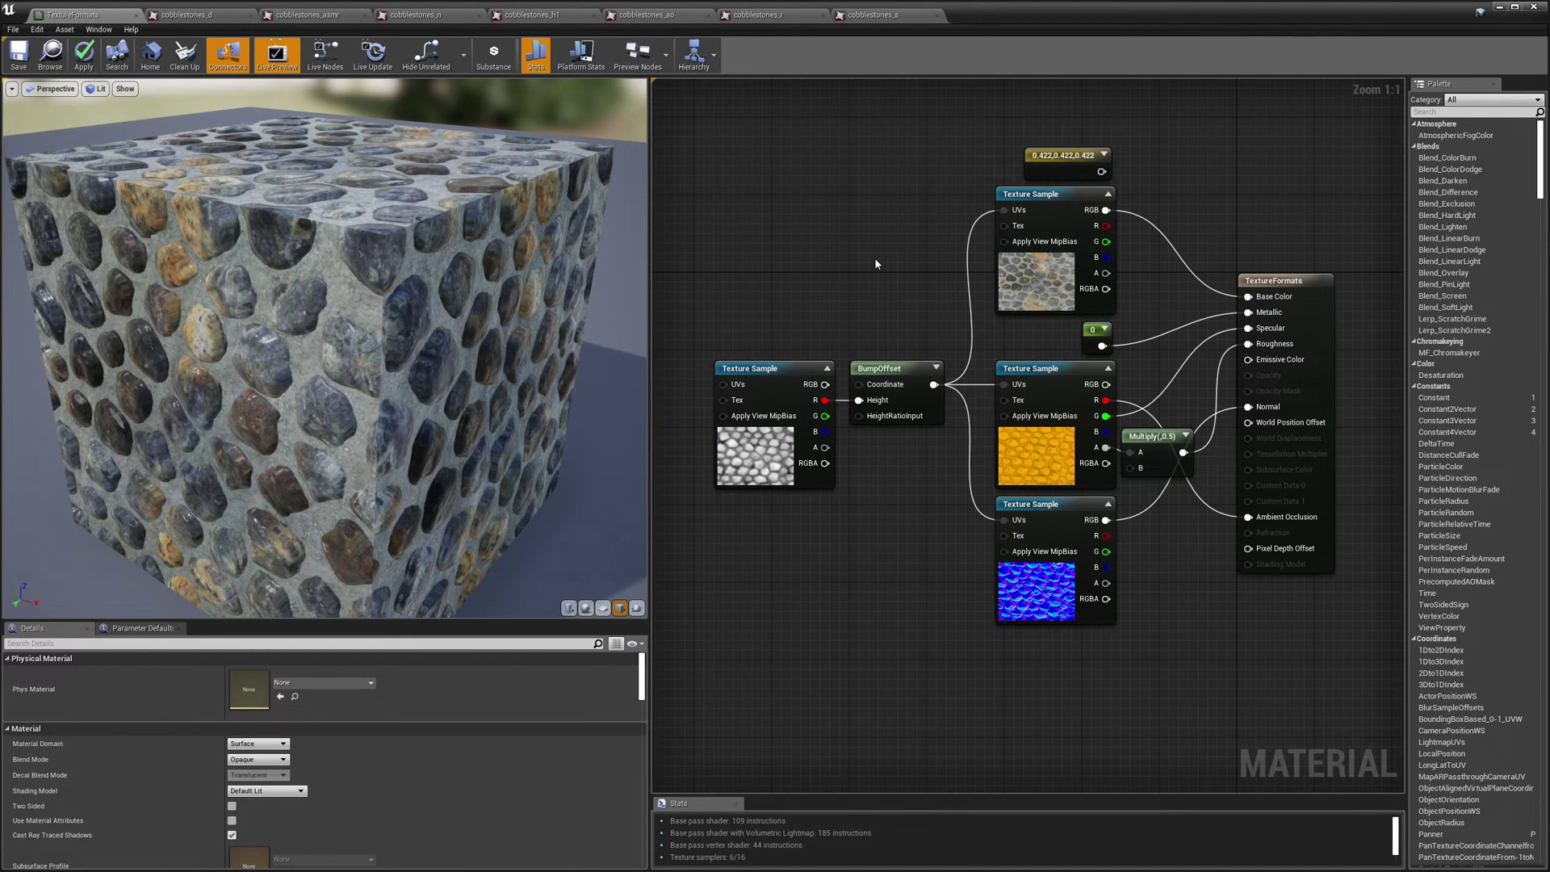
{"action": "left_click", "coordinate": [1041, 201]}
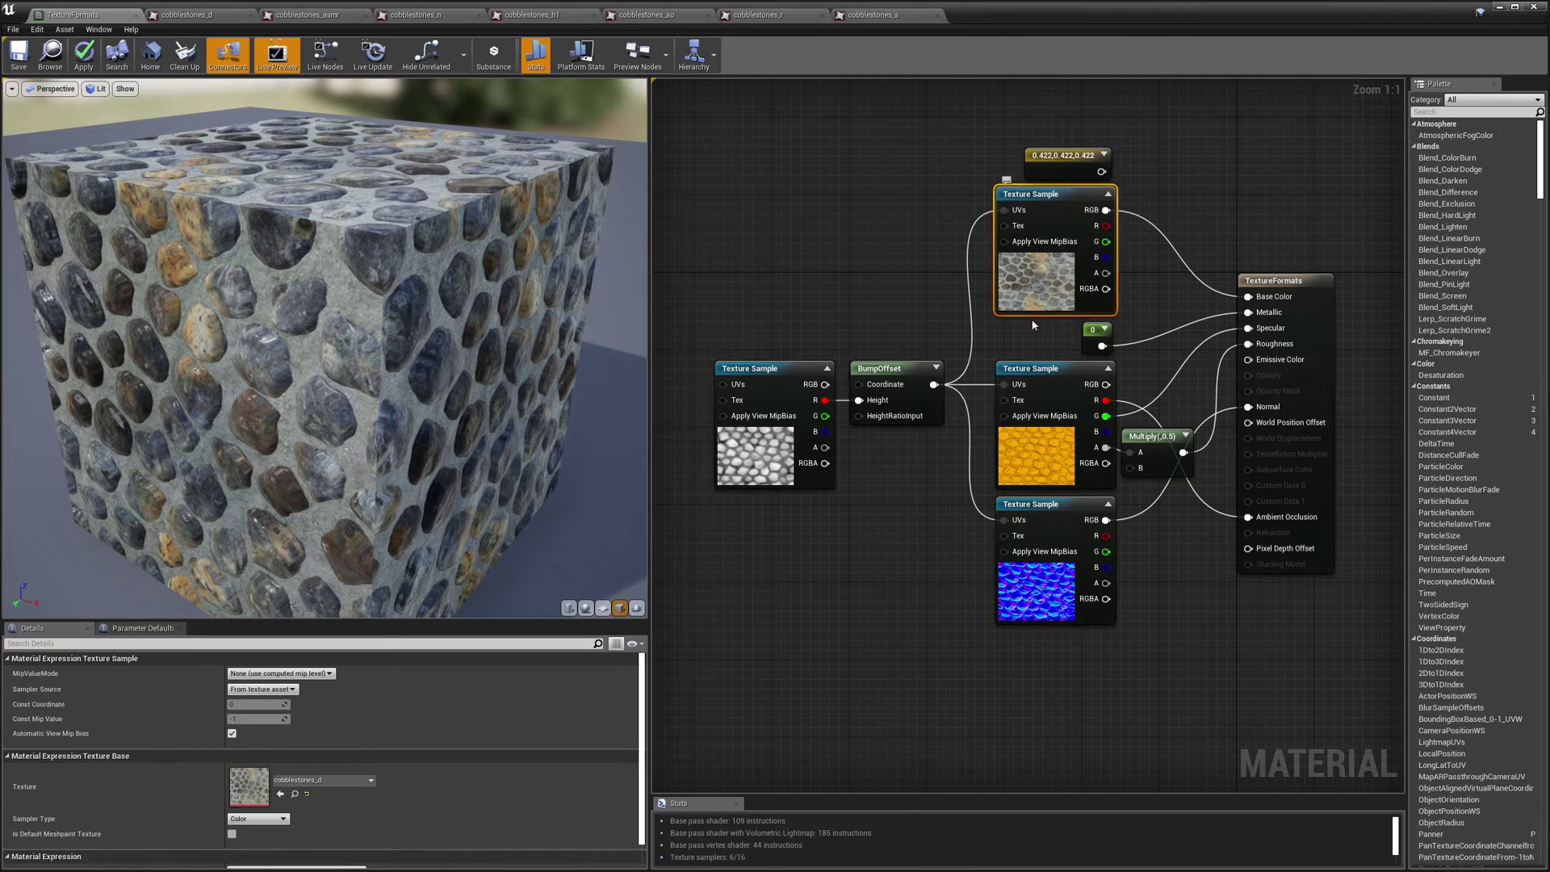
{"action": "left_click", "coordinate": [1032, 373]}
{"action": "left_click", "coordinate": [1038, 504]}
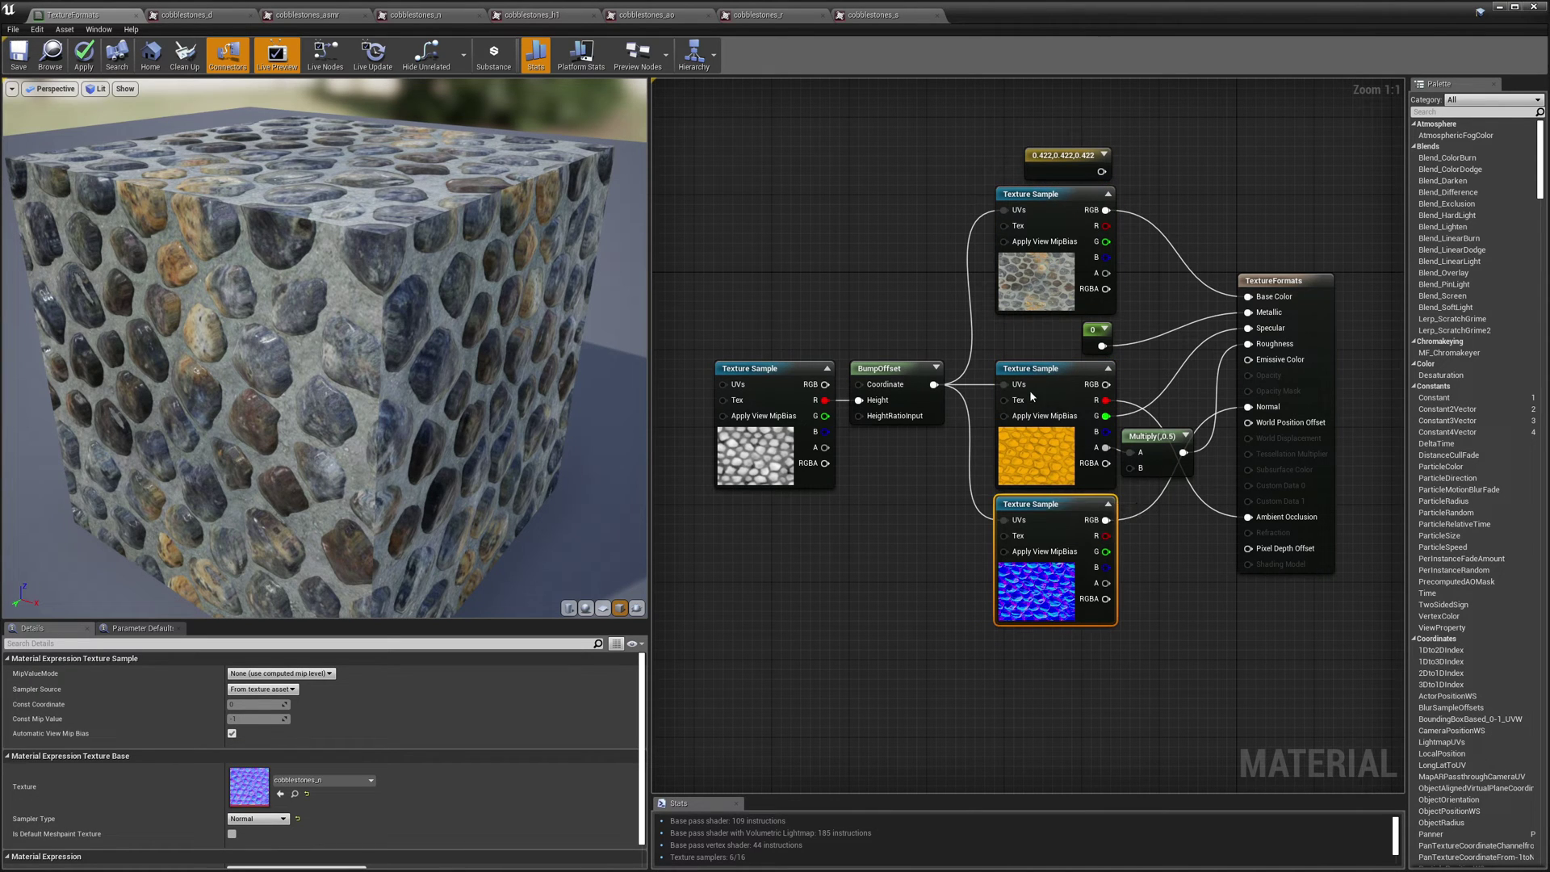
{"action": "left_click", "coordinate": [1034, 195]}
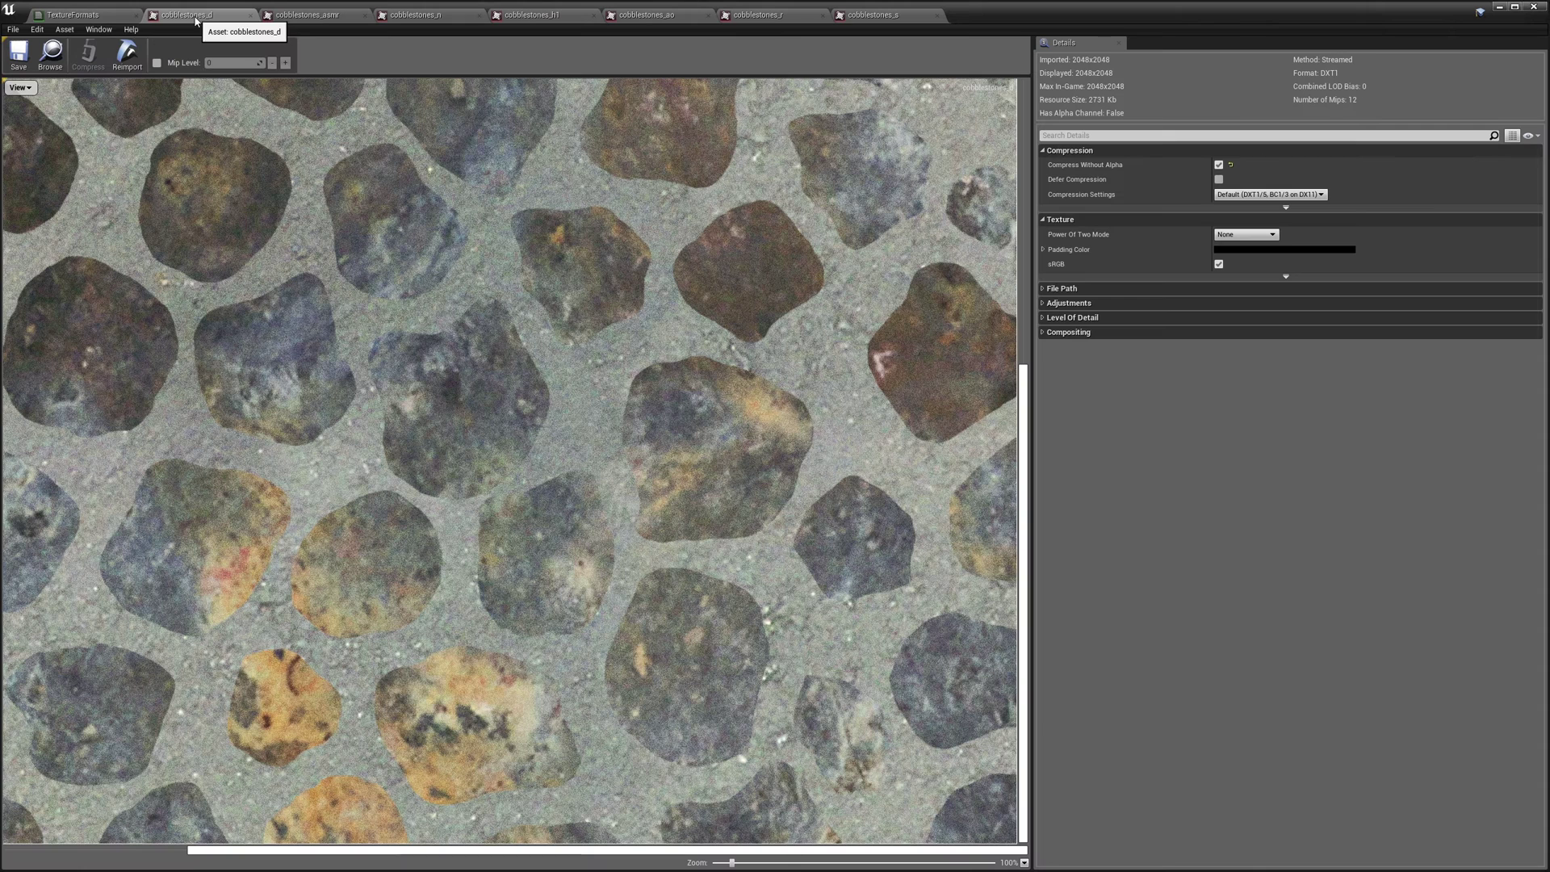
{"action": "left_click", "coordinate": [192, 14]}
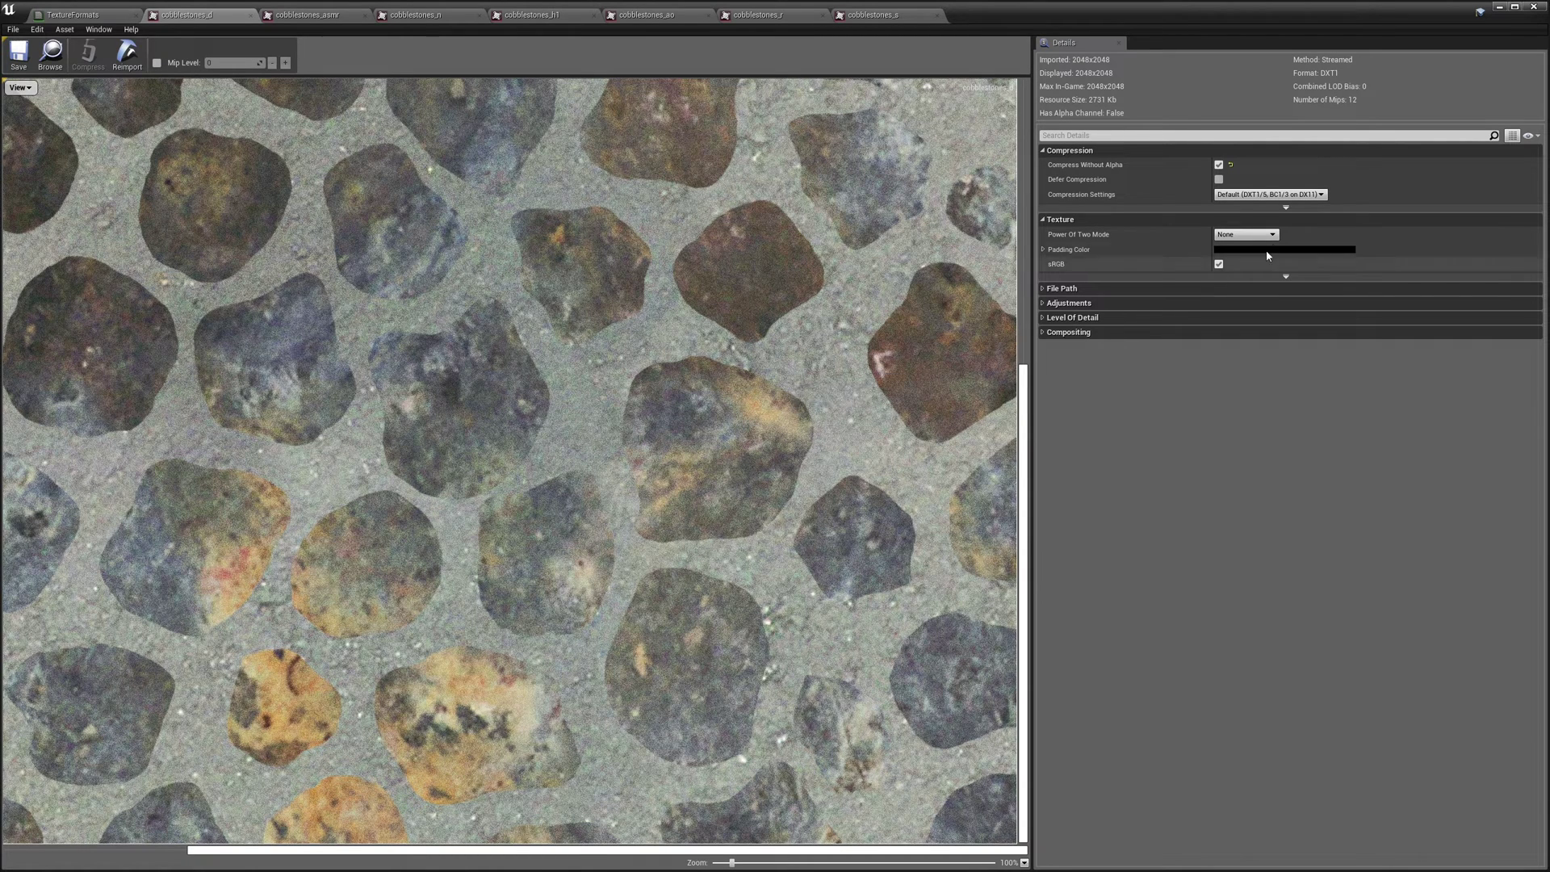
Step: List the cobblestones_d compression formats, then switch to the cobblestones_n normal map
{"action": "left_click", "coordinate": [1244, 196]}
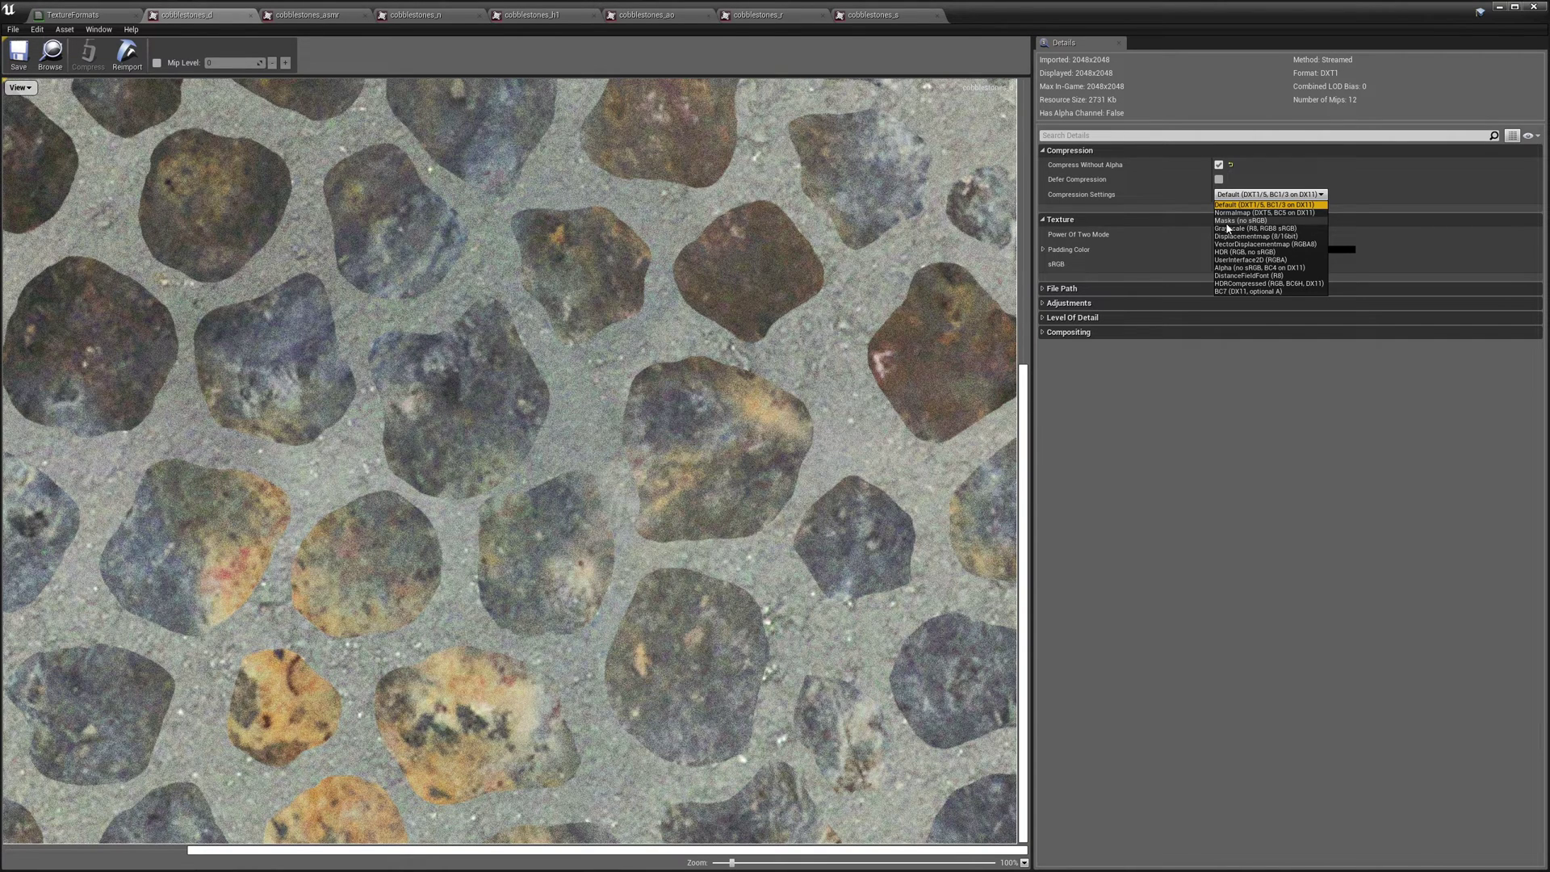
{"action": "left_click", "coordinate": [433, 17]}
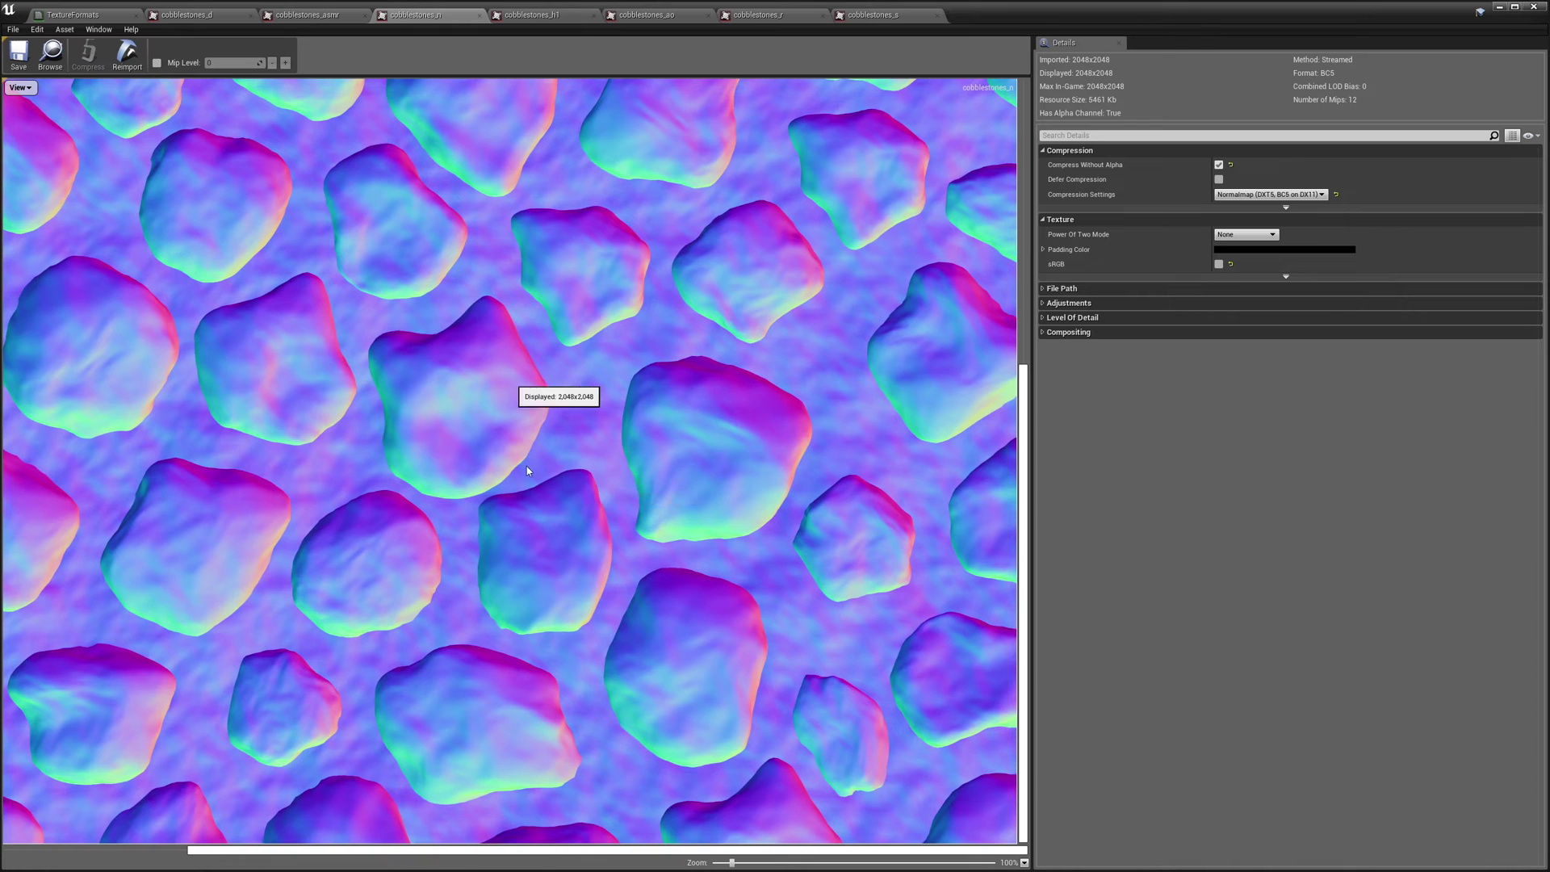
Step: Switch to the cobblestones_asmr mask texture and open the preview's channel display options
{"action": "left_click", "coordinate": [297, 16]}
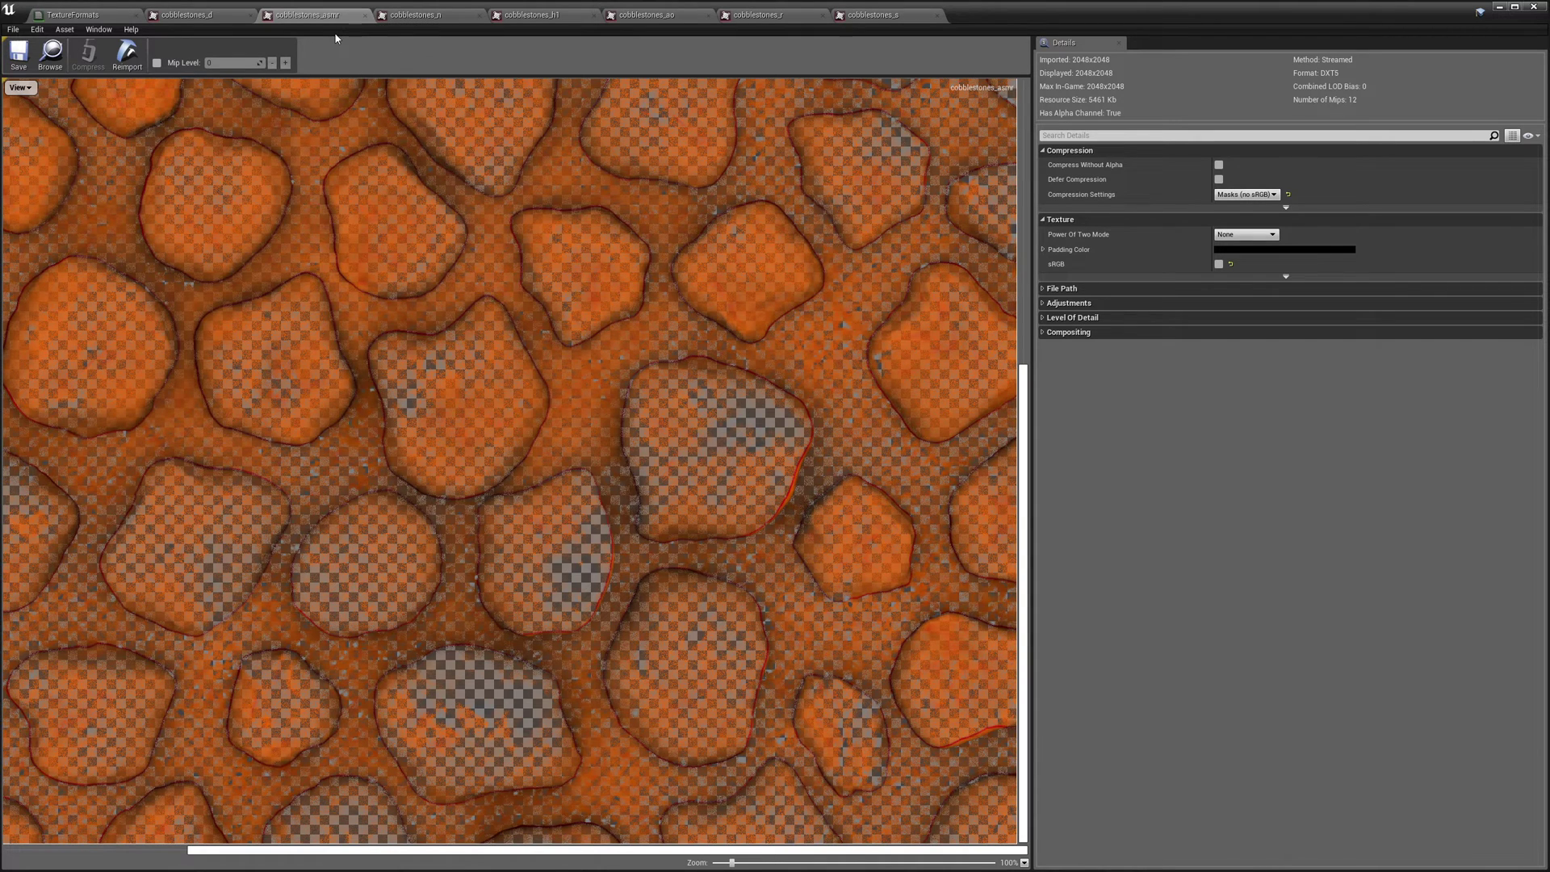
{"action": "left_click", "coordinate": [23, 88]}
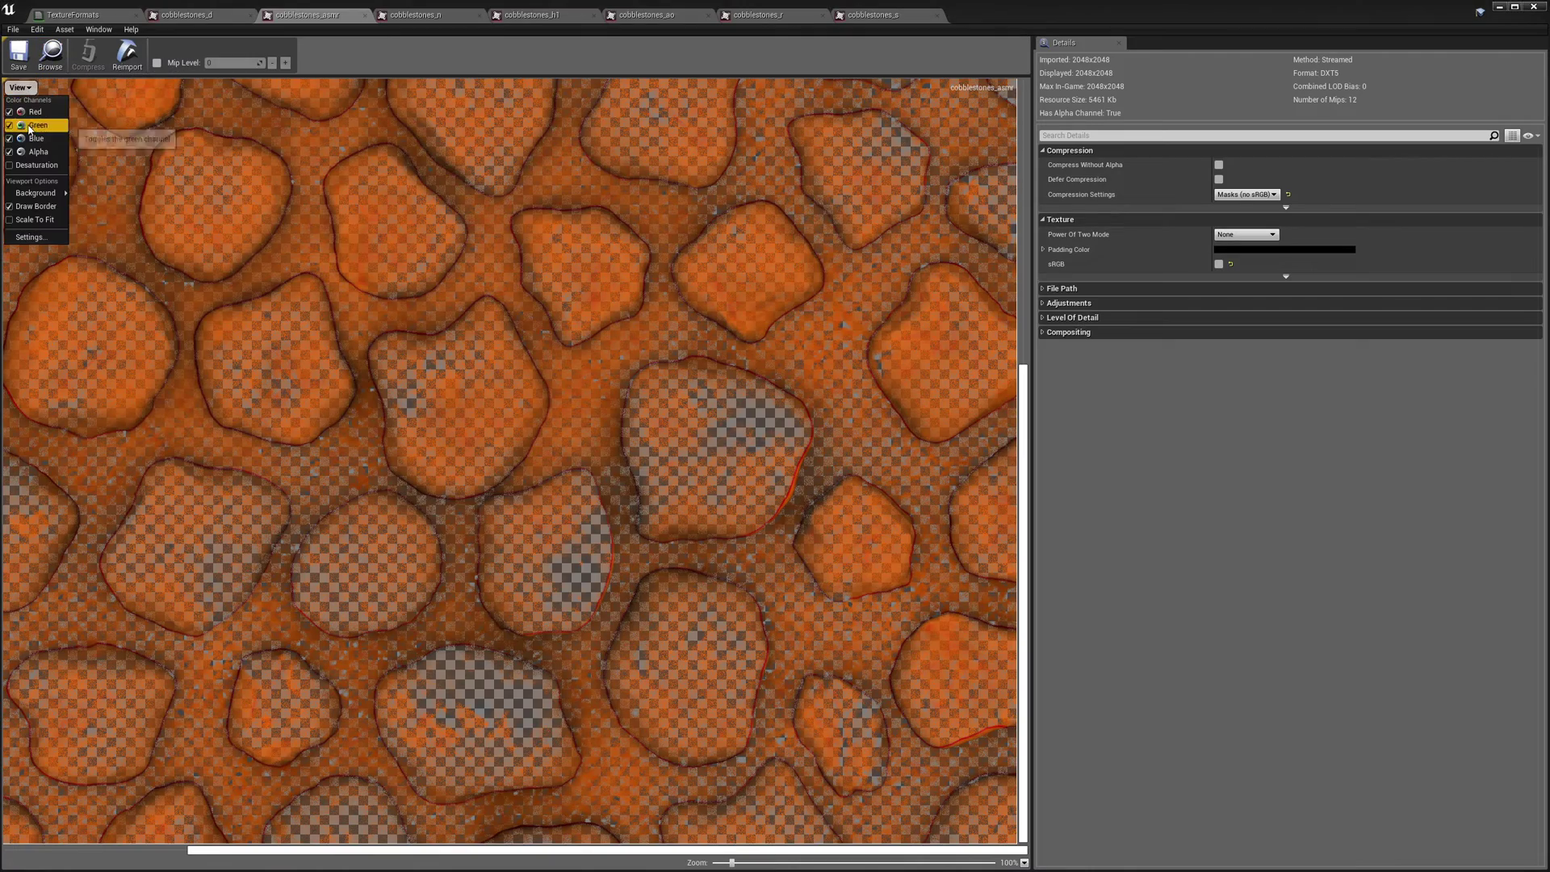
{"action": "left_click", "coordinate": [34, 125]}
{"action": "left_click", "coordinate": [19, 87]}
{"action": "left_click", "coordinate": [34, 139]}
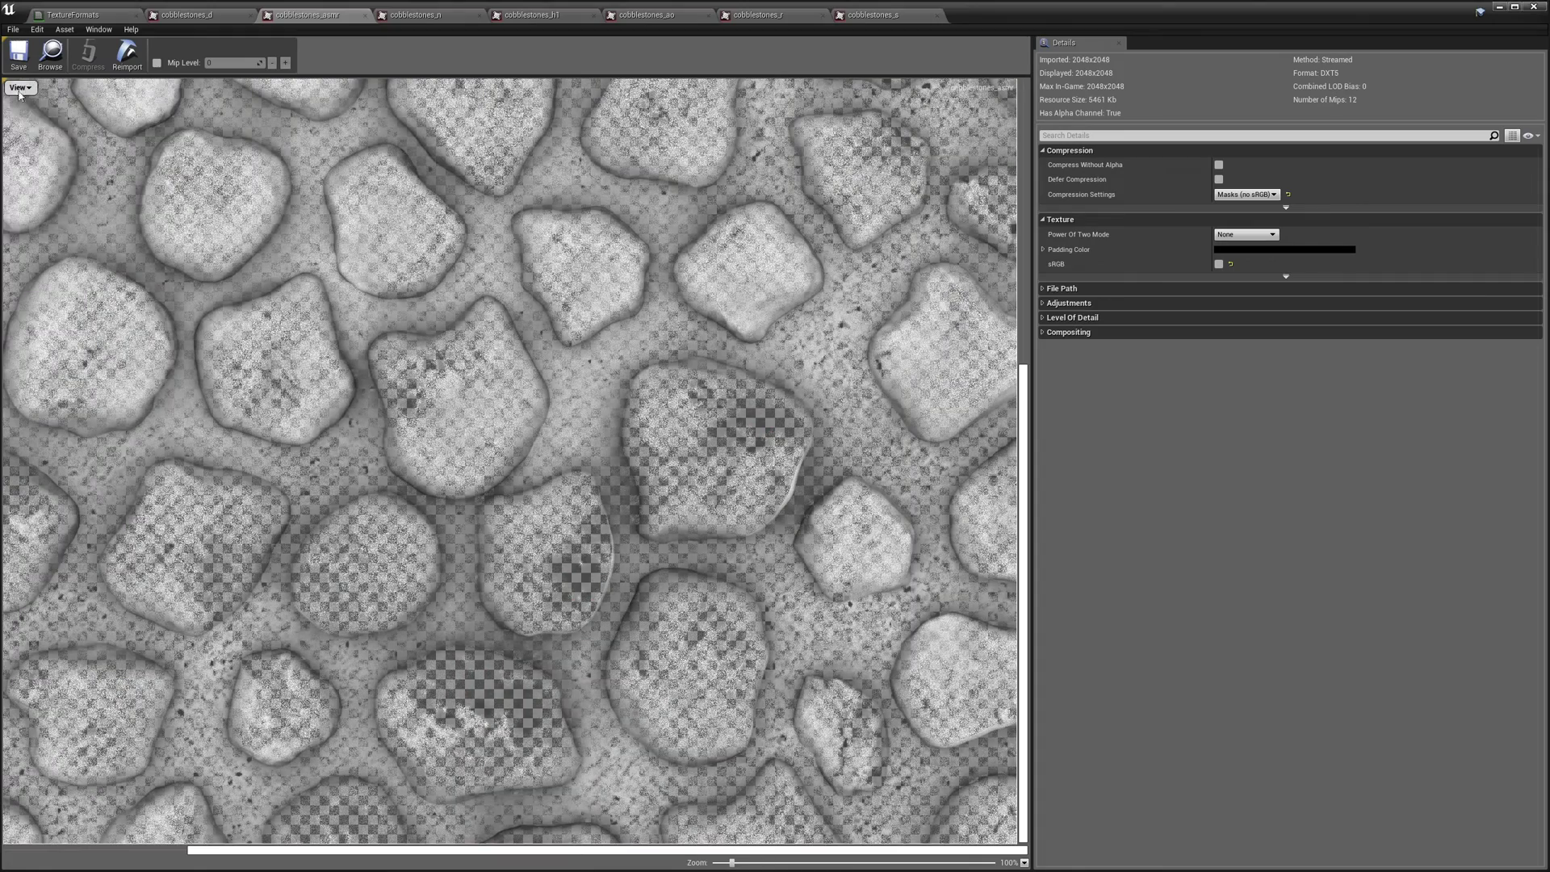
{"action": "left_click", "coordinate": [19, 87]}
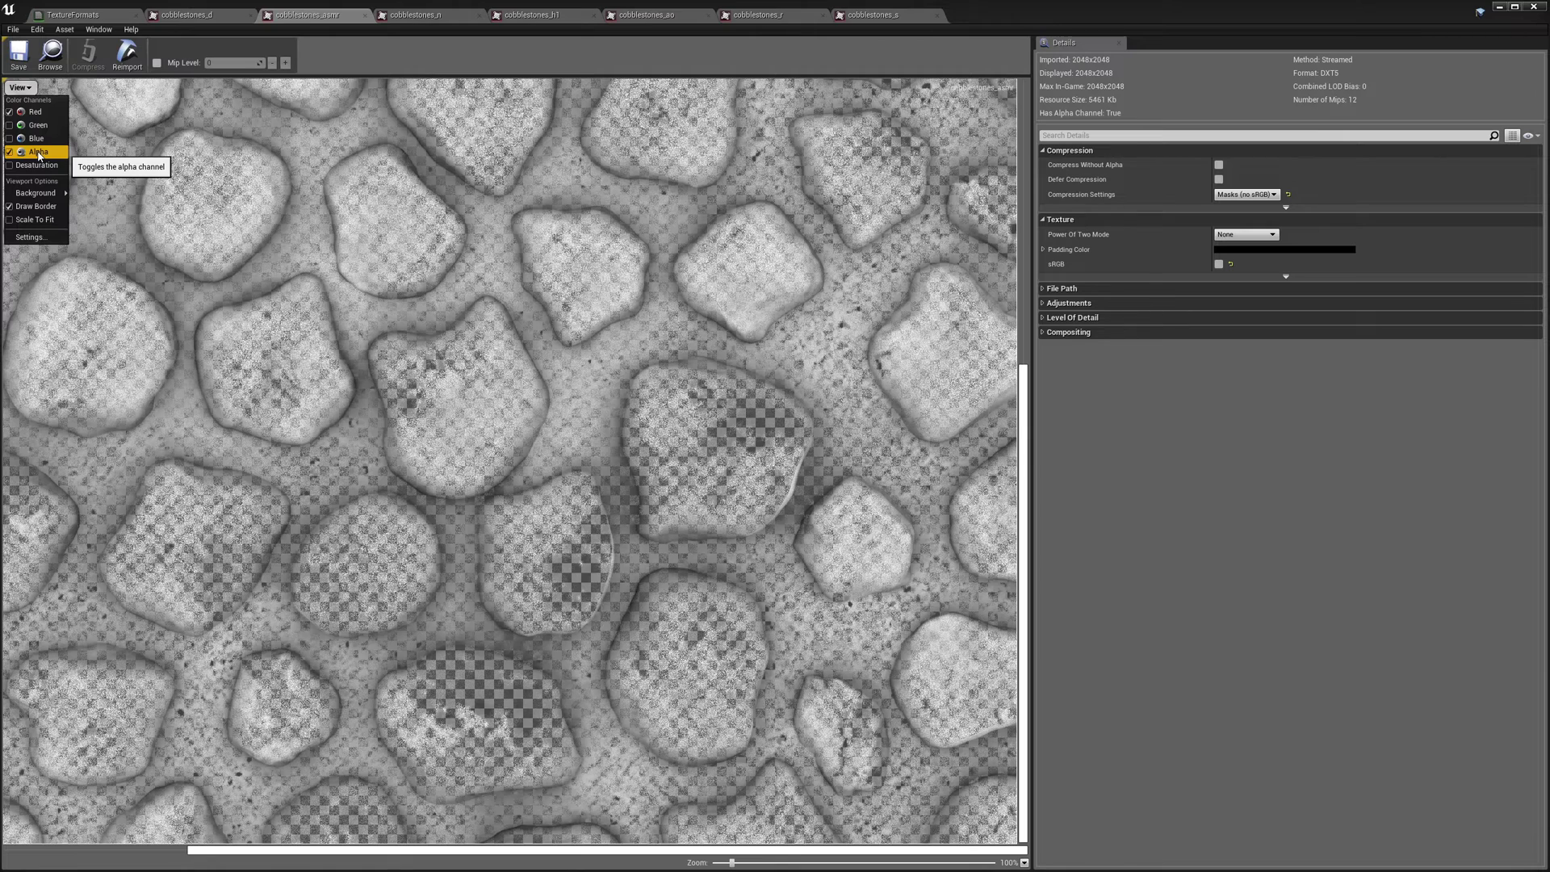
{"action": "left_click", "coordinate": [38, 154]}
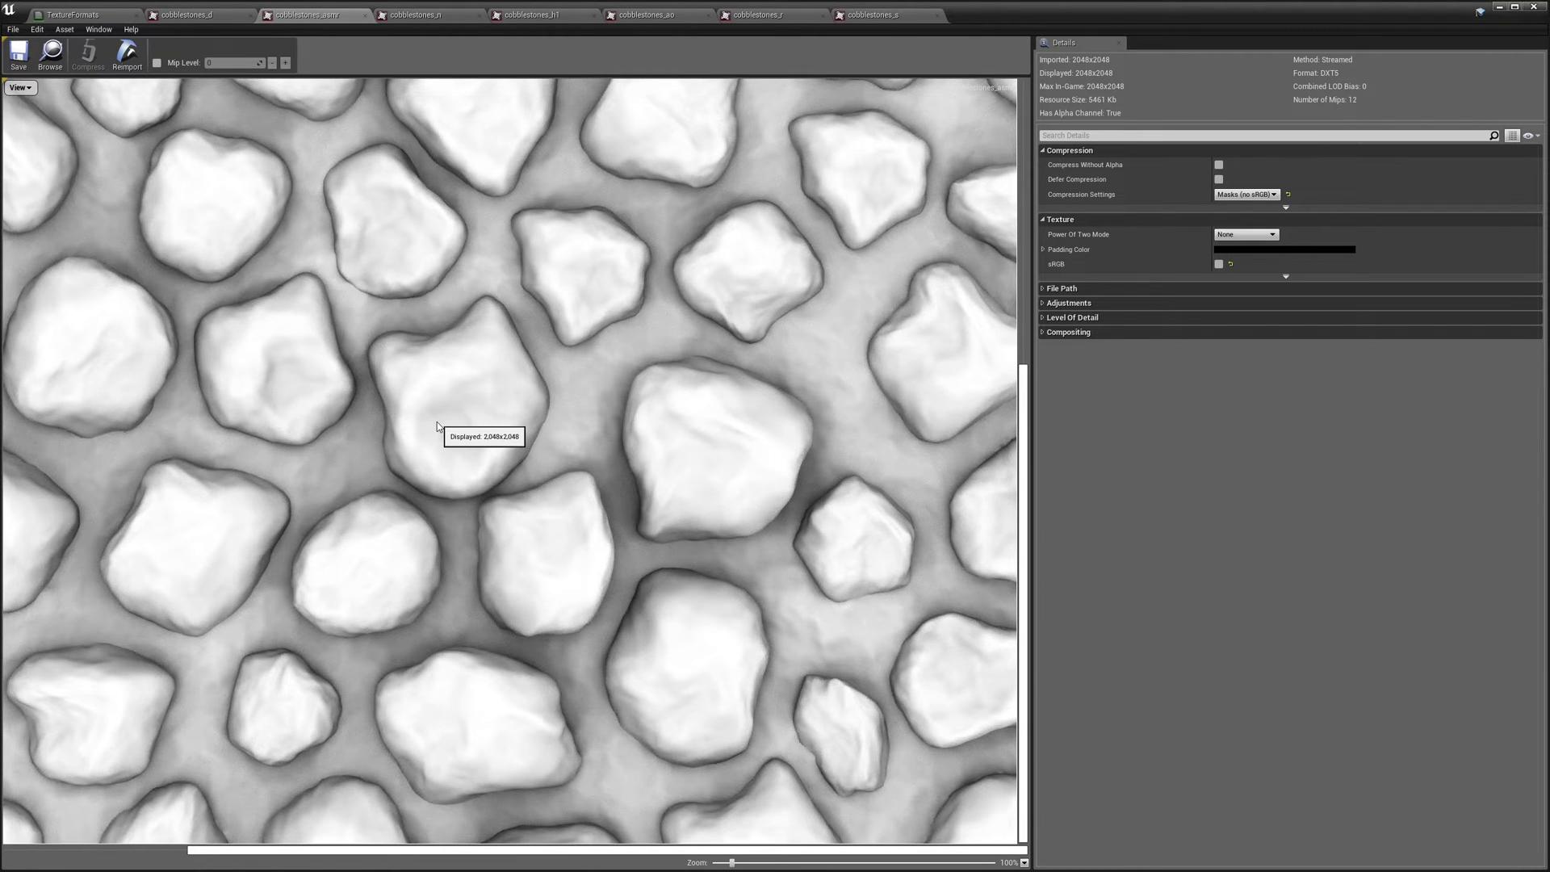
{"action": "left_click", "coordinate": [28, 89]}
{"action": "left_click", "coordinate": [35, 125]}
{"action": "left_click", "coordinate": [21, 90]}
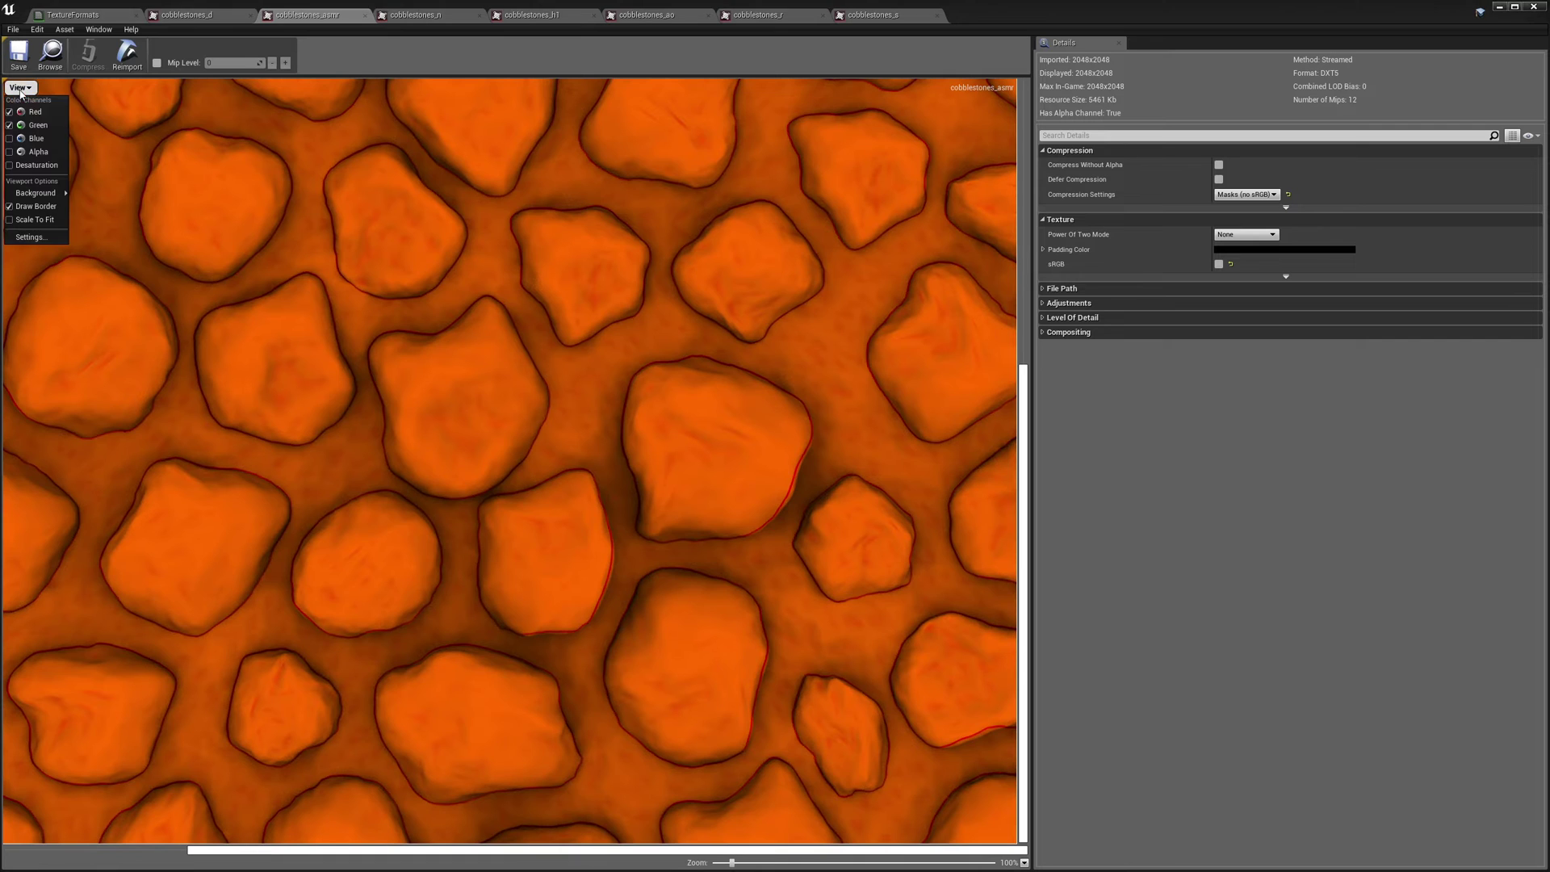
{"action": "left_click", "coordinate": [32, 112]}
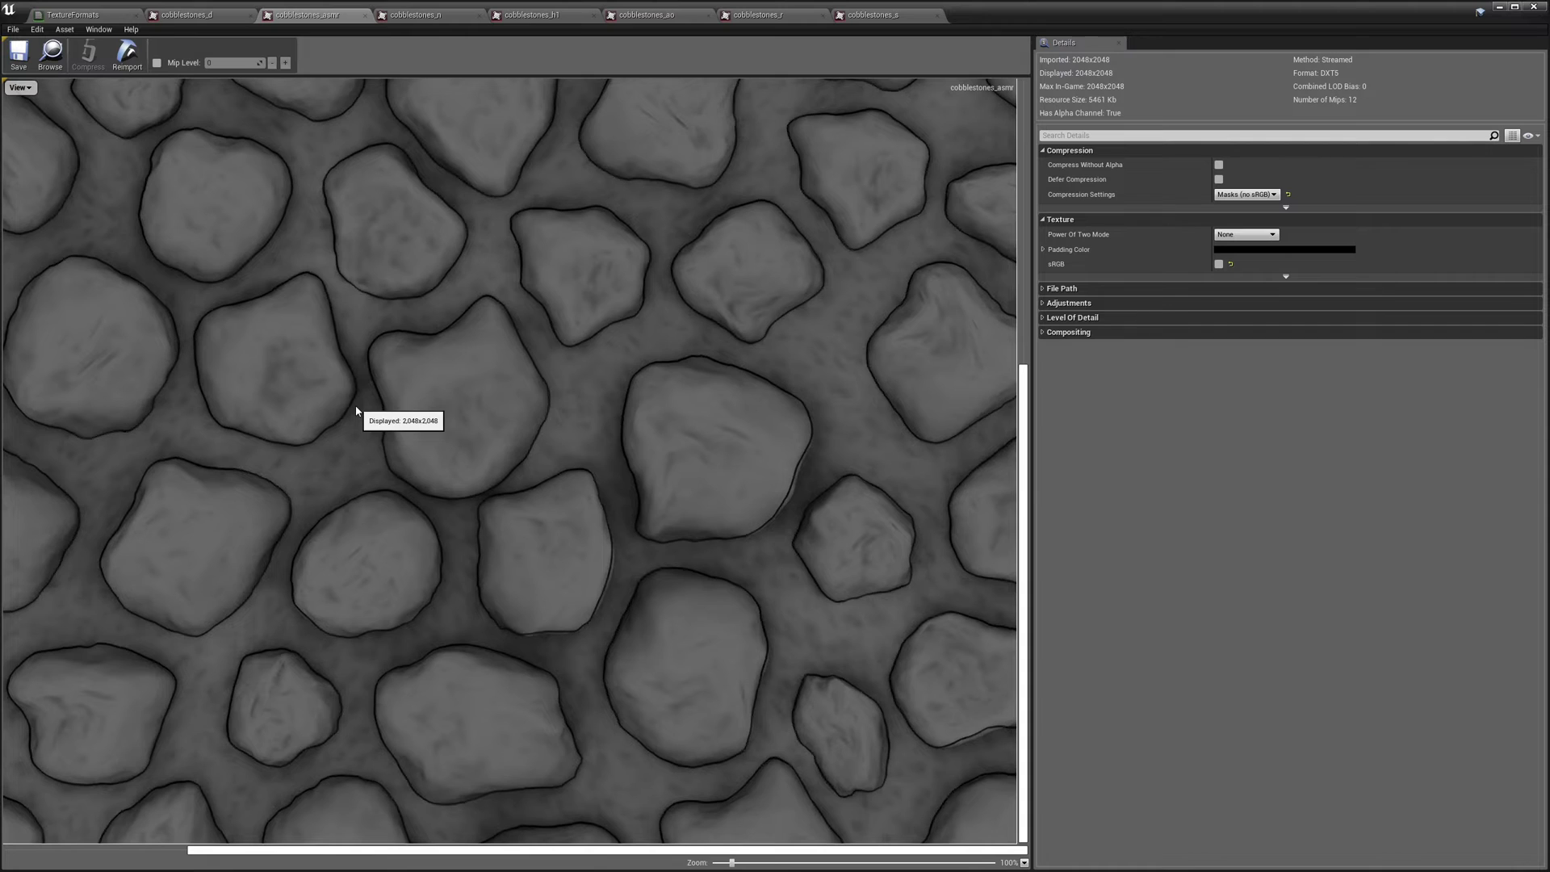
{"action": "left_click", "coordinate": [20, 88]}
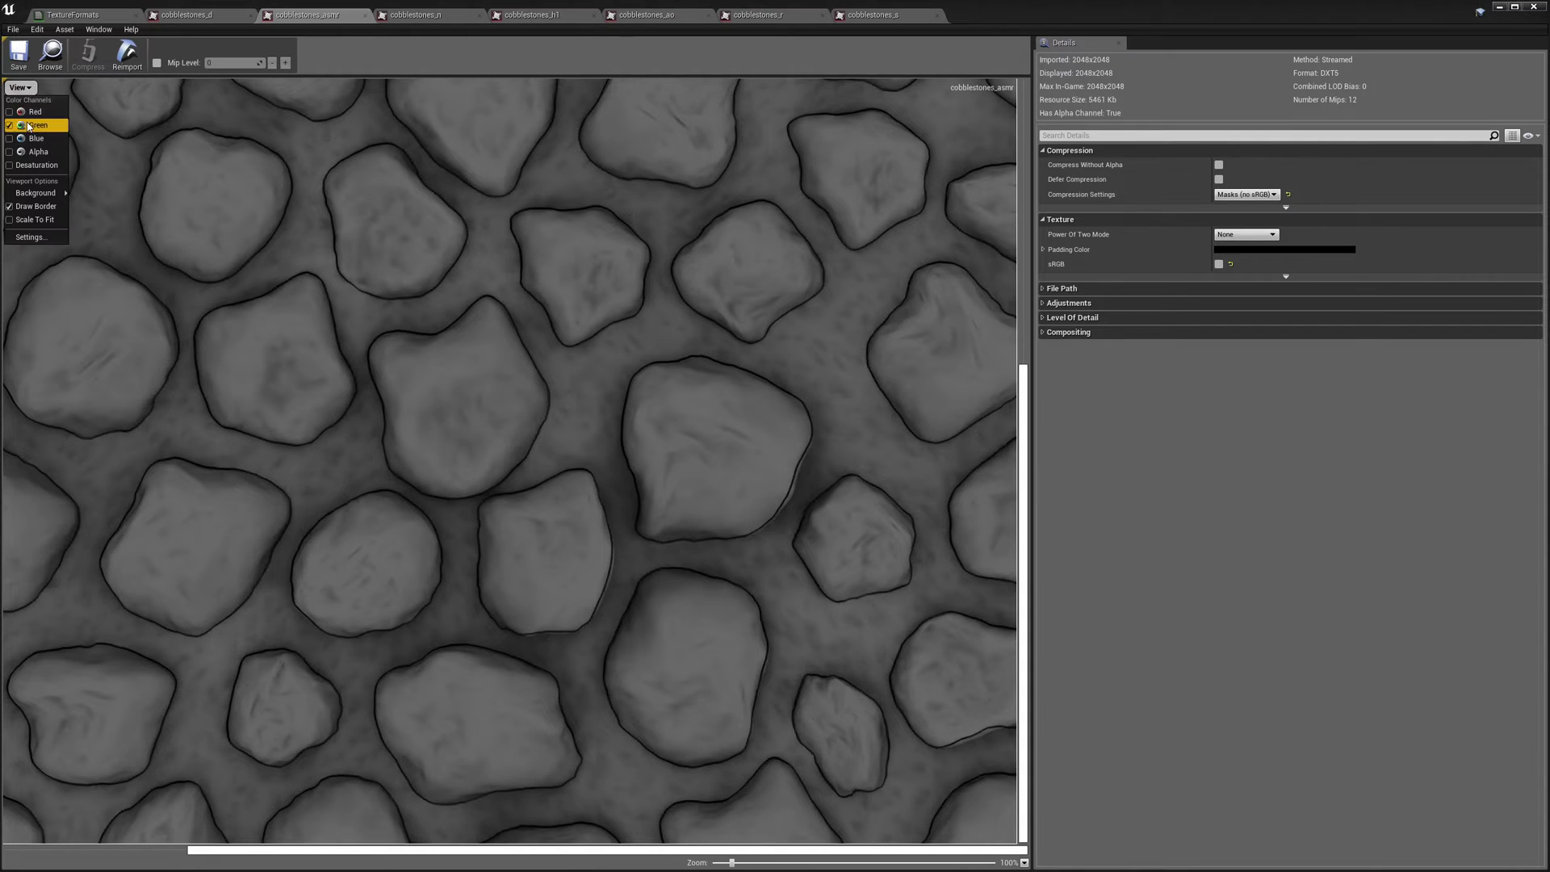
{"action": "left_click", "coordinate": [29, 125]}
{"action": "left_click", "coordinate": [20, 88]}
{"action": "left_click", "coordinate": [31, 139]}
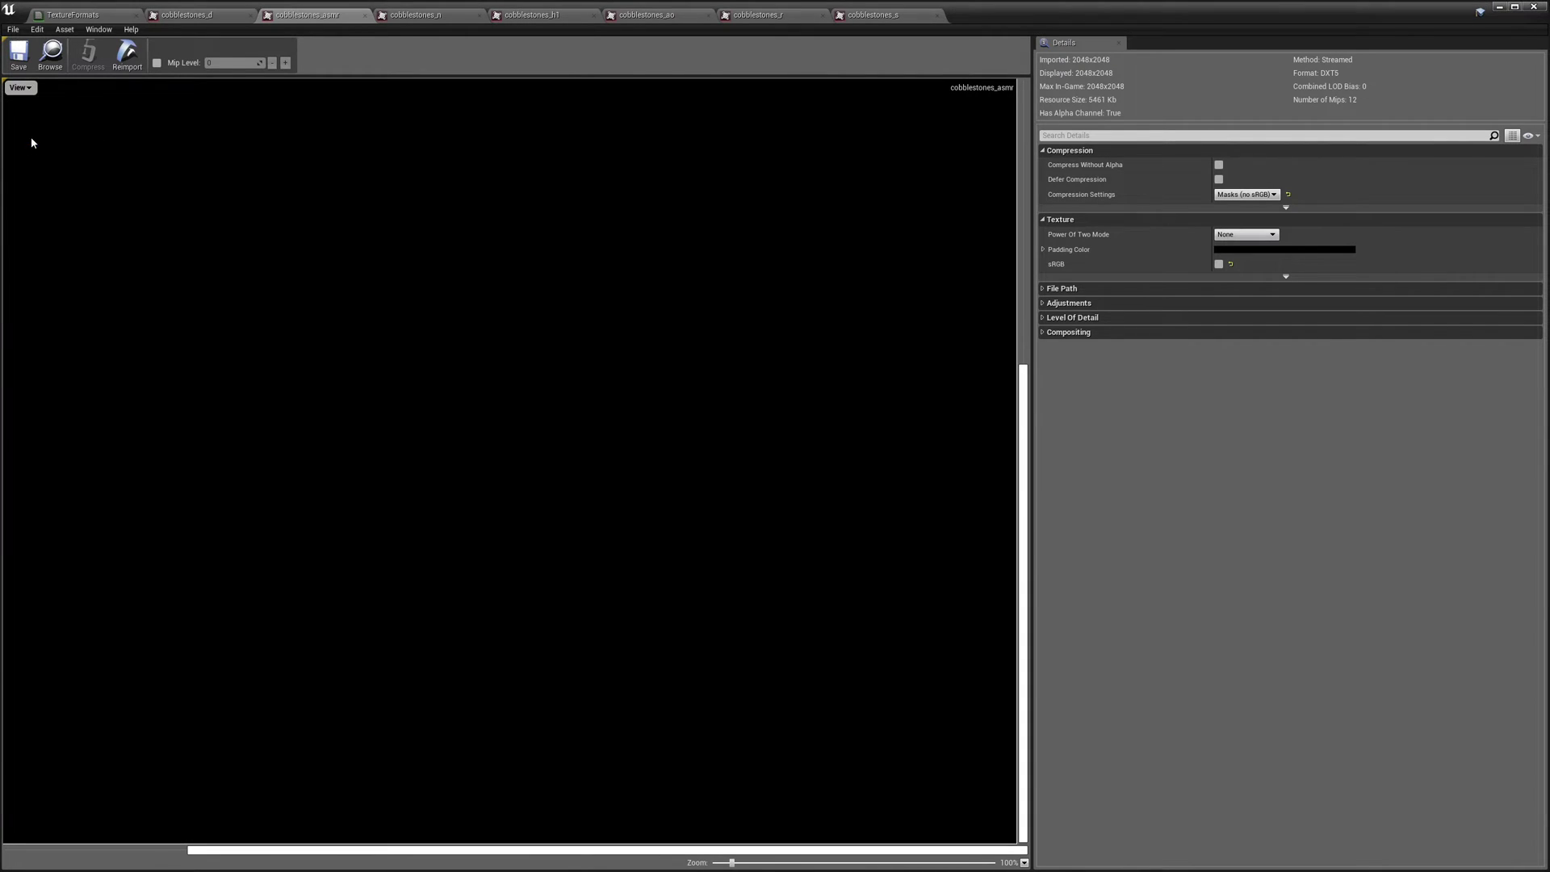
{"action": "left_click", "coordinate": [20, 87]}
{"action": "left_click", "coordinate": [44, 153]}
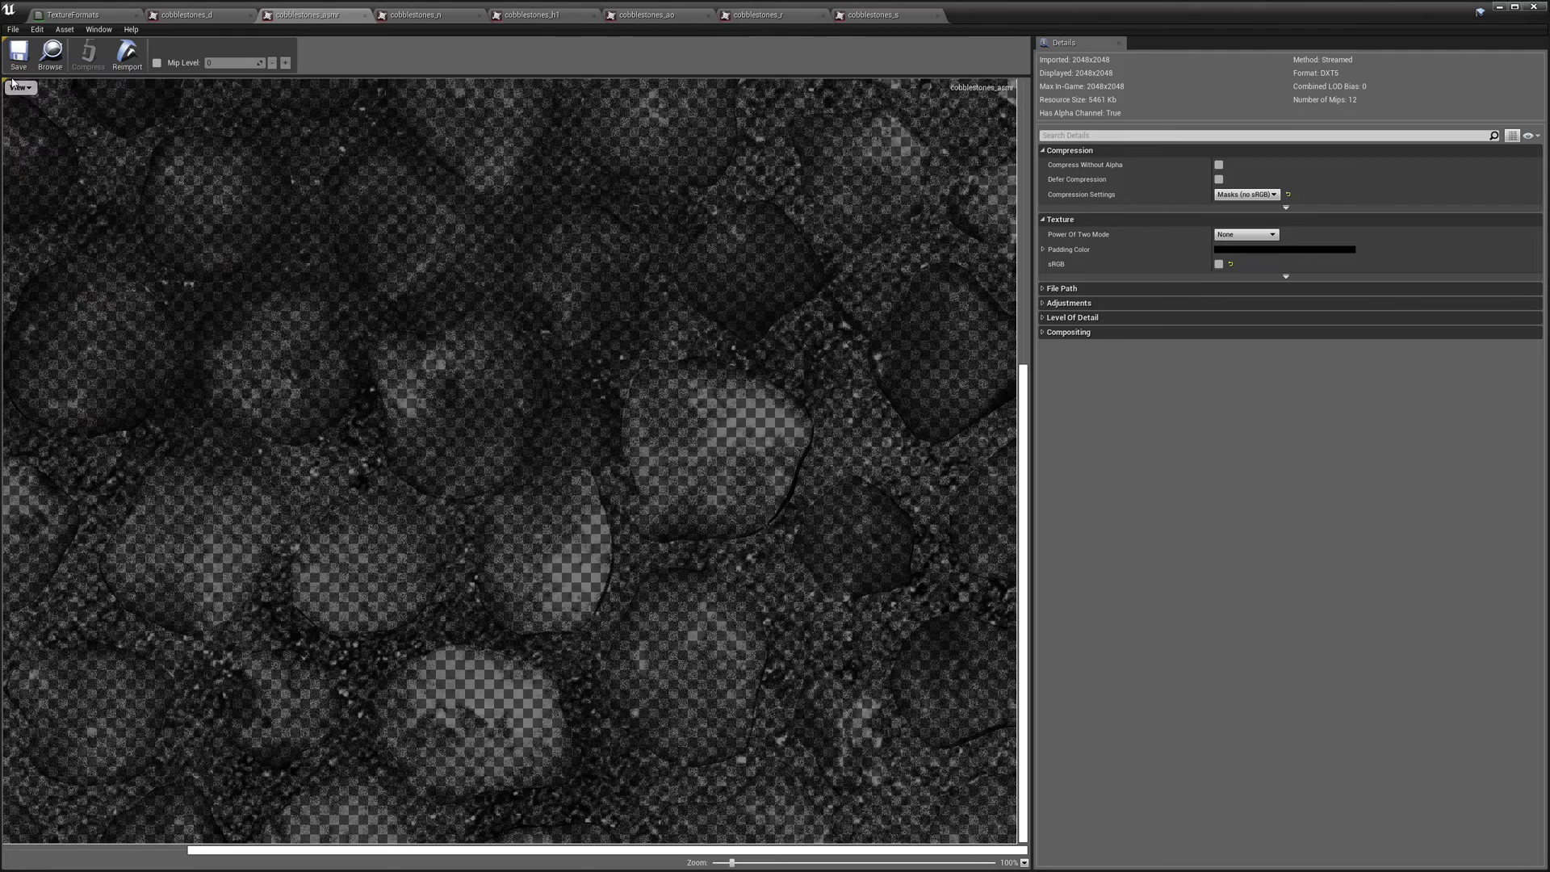
{"action": "left_click", "coordinate": [20, 87]}
{"action": "left_click", "coordinate": [36, 140]}
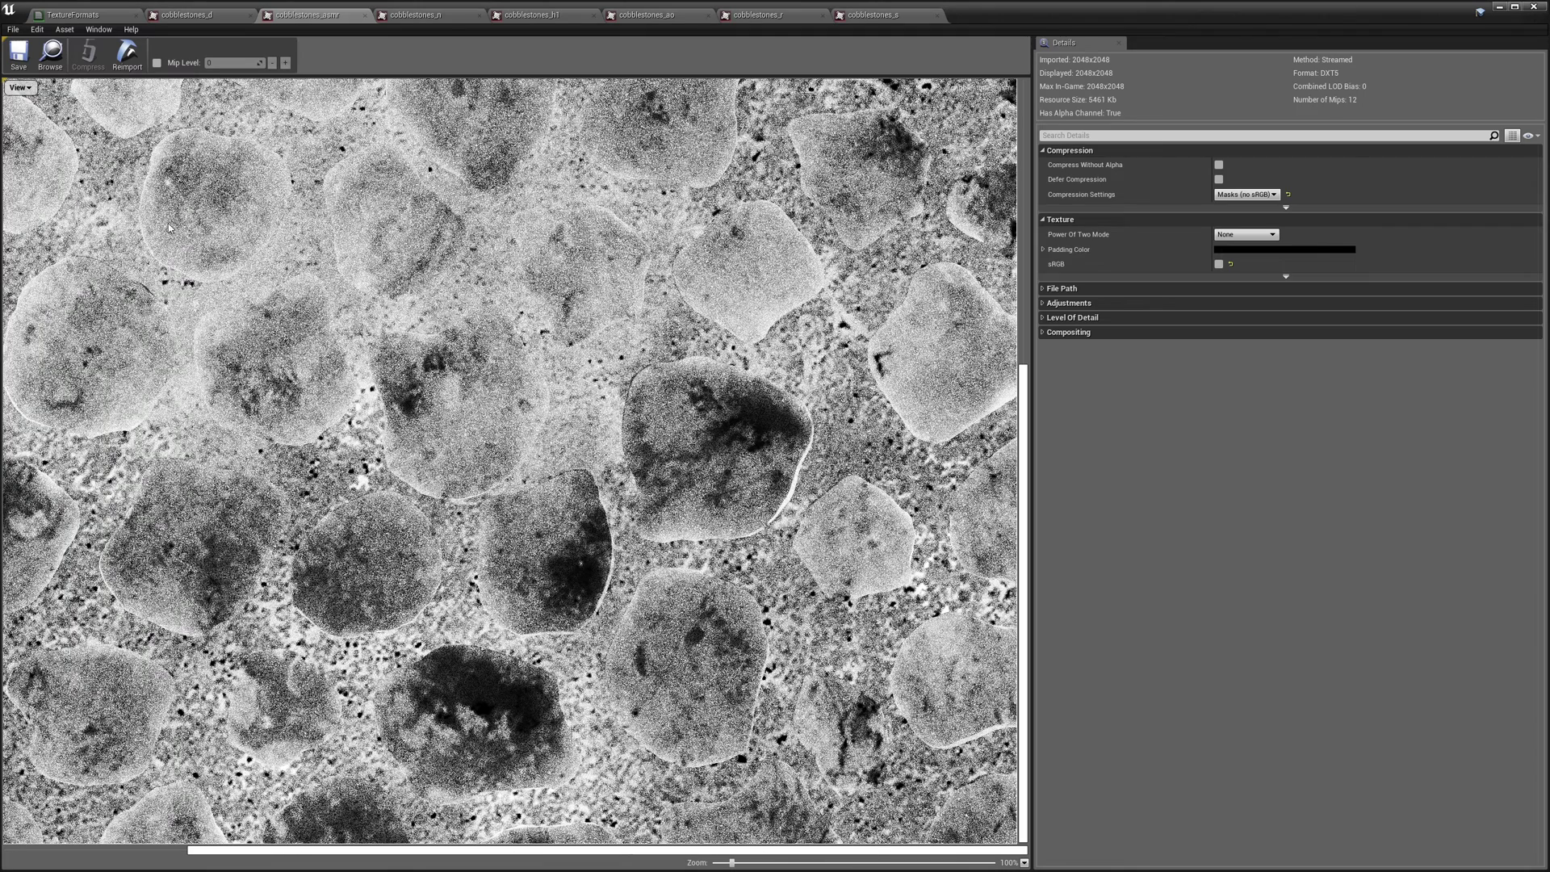
{"action": "left_click", "coordinate": [20, 87]}
{"action": "left_click", "coordinate": [32, 113]}
{"action": "left_click", "coordinate": [20, 87]}
{"action": "left_click", "coordinate": [32, 123]}
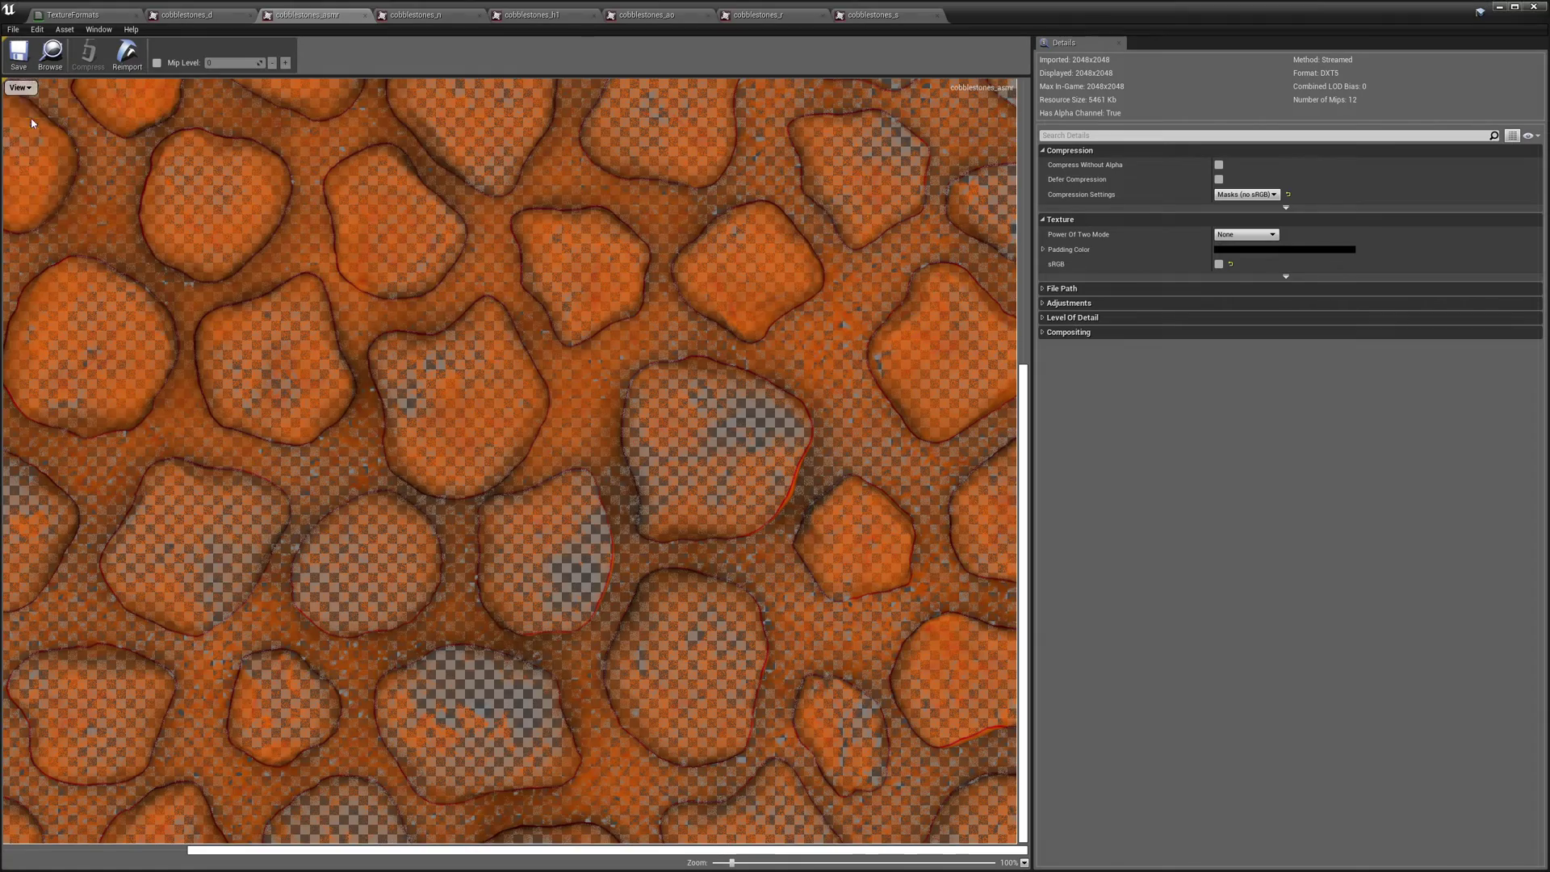
{"action": "left_click", "coordinate": [20, 87]}
{"action": "left_click", "coordinate": [122, 139]}
Step: Compare the cobblestones_d and cobblestones_asmr compression settings, ending on cobblestones_d
{"action": "left_click", "coordinate": [216, 22]}
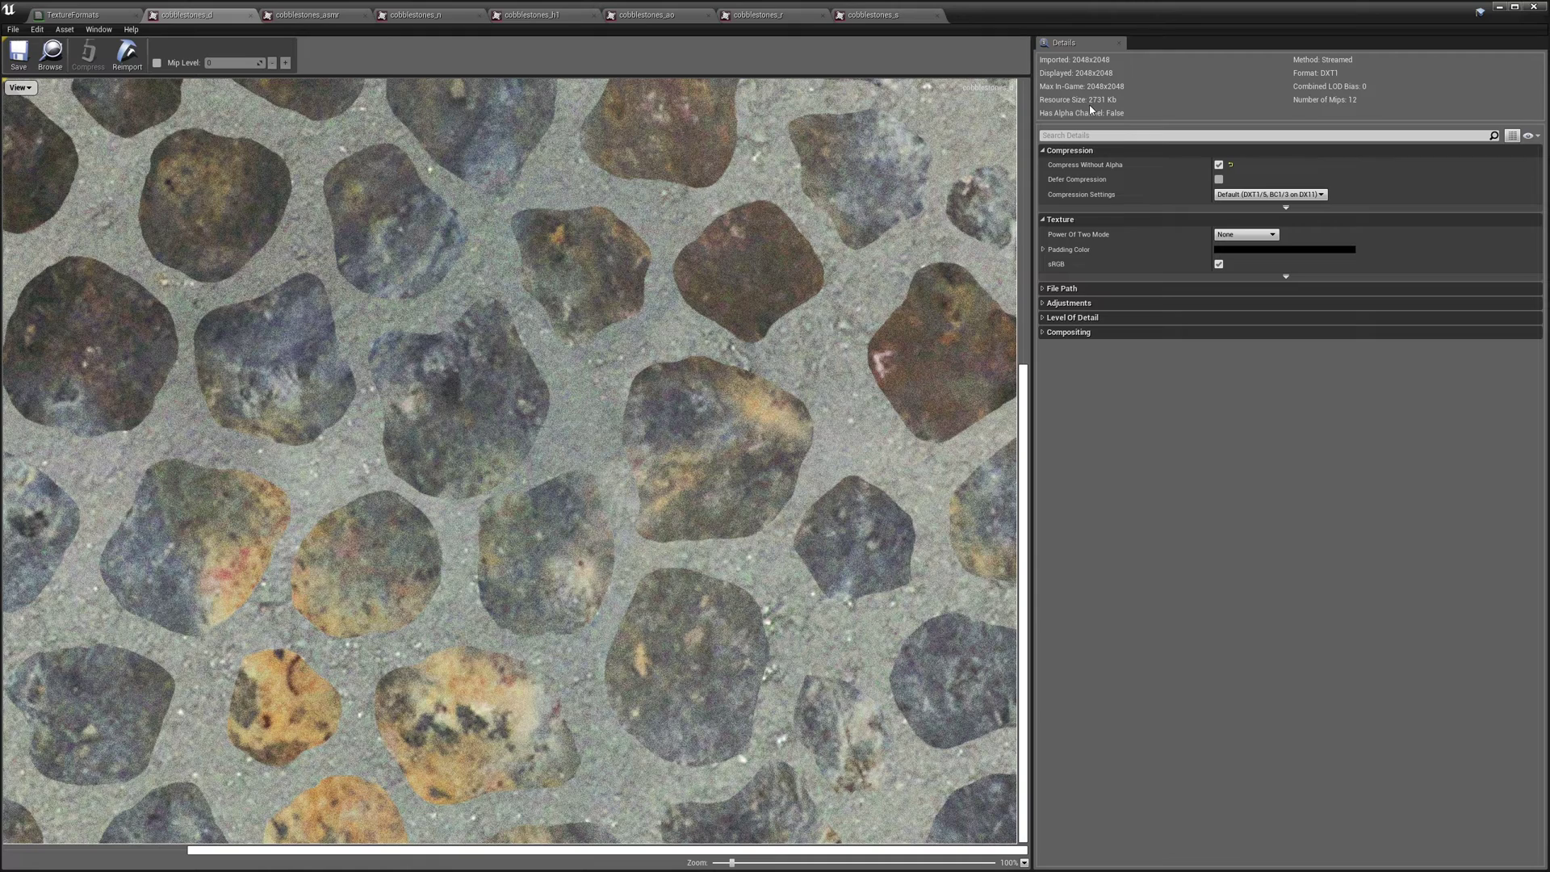
{"action": "left_click", "coordinate": [329, 16]}
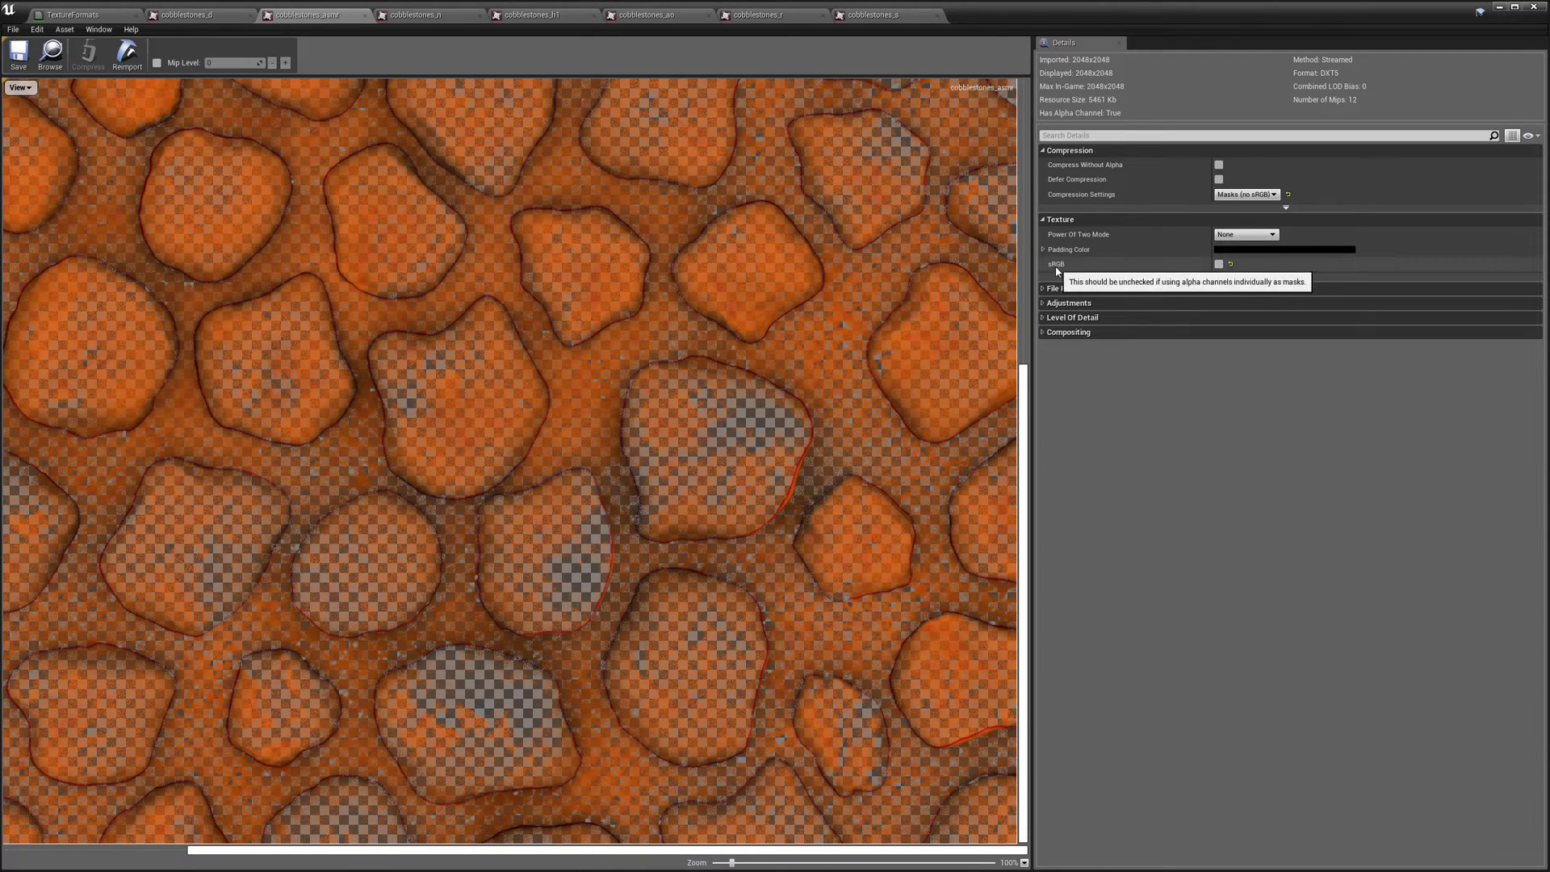
{"action": "left_click", "coordinate": [185, 14]}
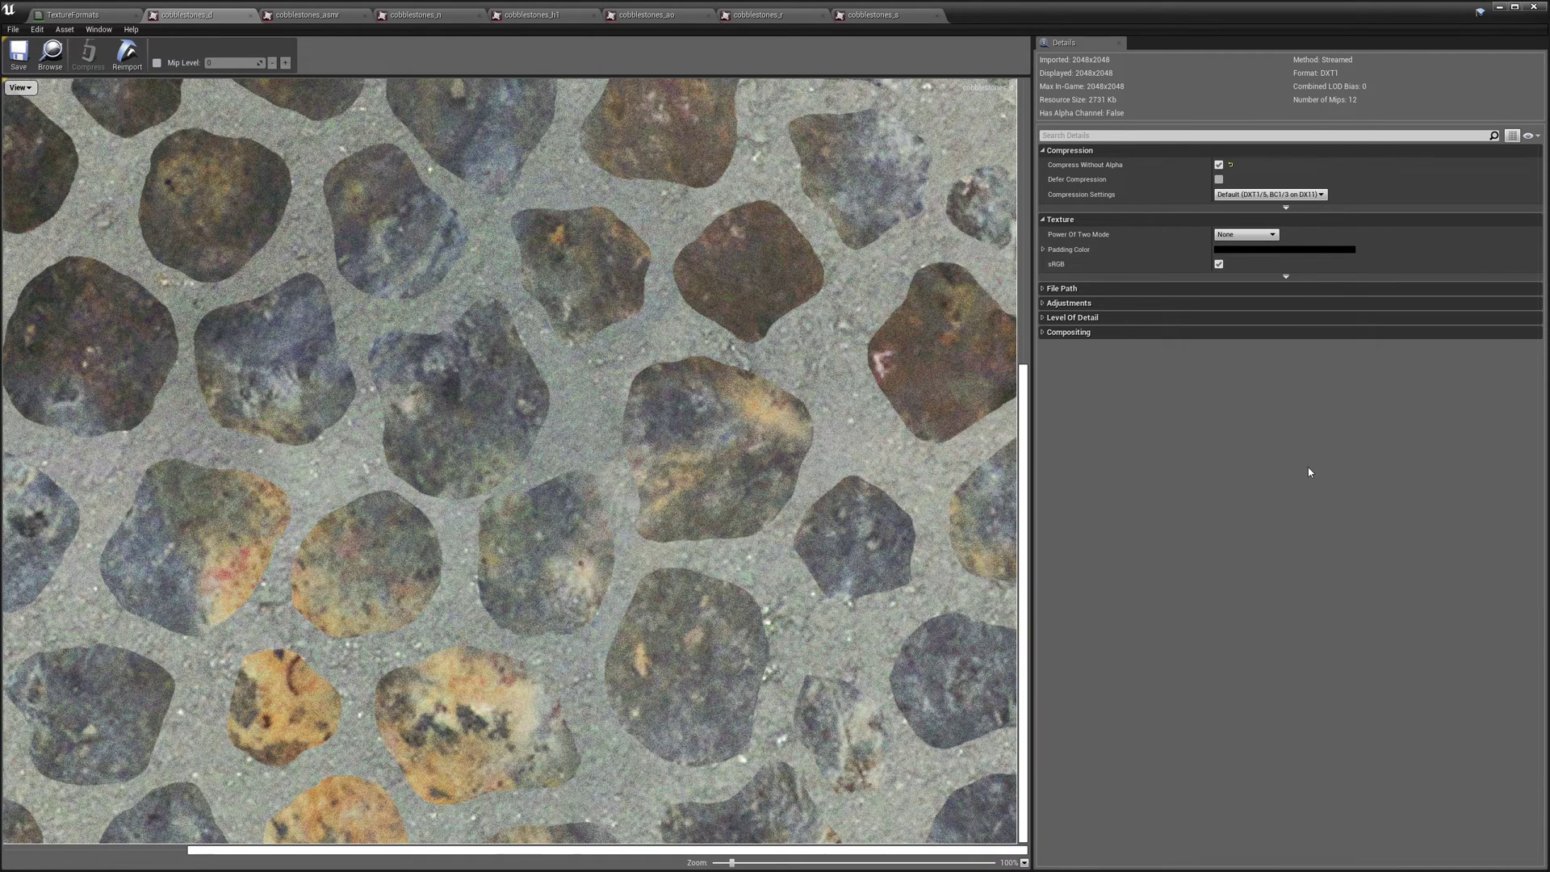
Step: Review cobblestones_asmr and cobblestones_n compression, then bring up the cobblestones_h1 heightmap
{"action": "left_click", "coordinate": [311, 14]}
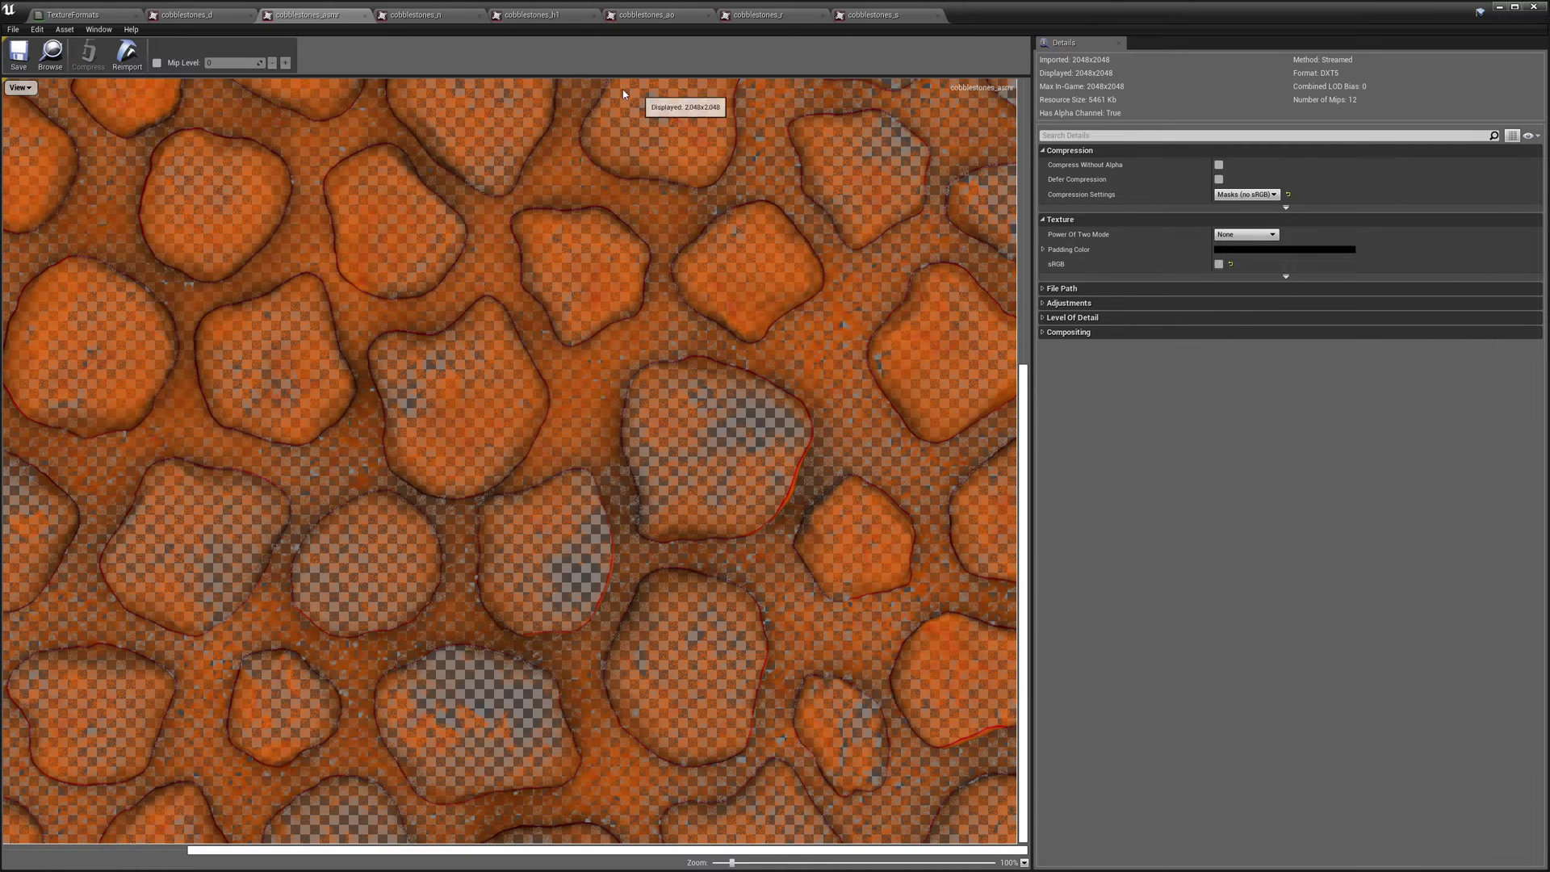
{"action": "left_click", "coordinate": [437, 16]}
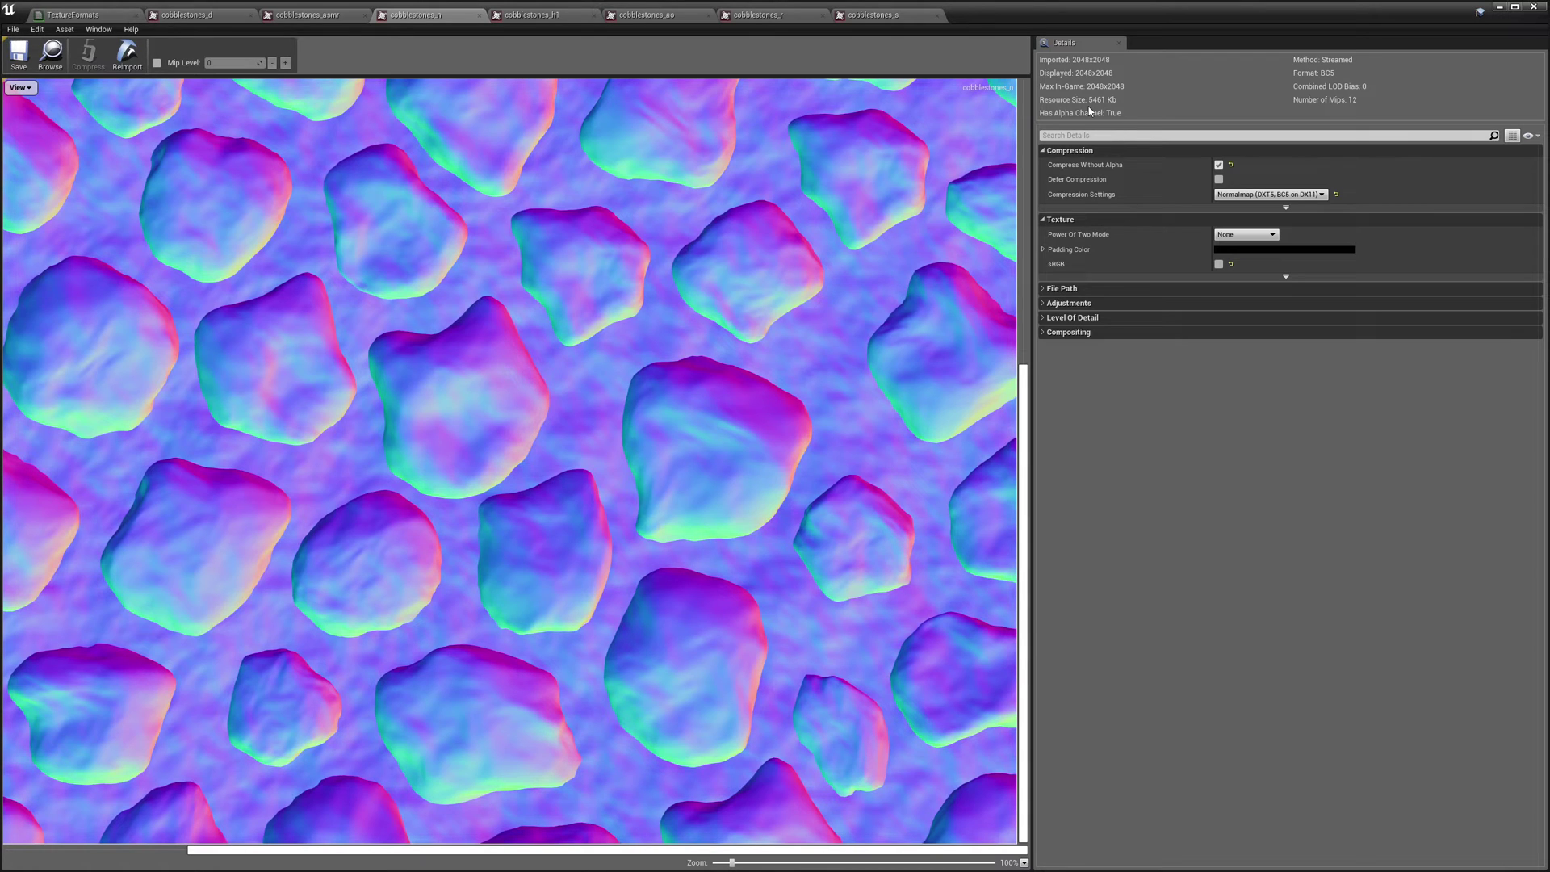
{"action": "left_click", "coordinate": [535, 16]}
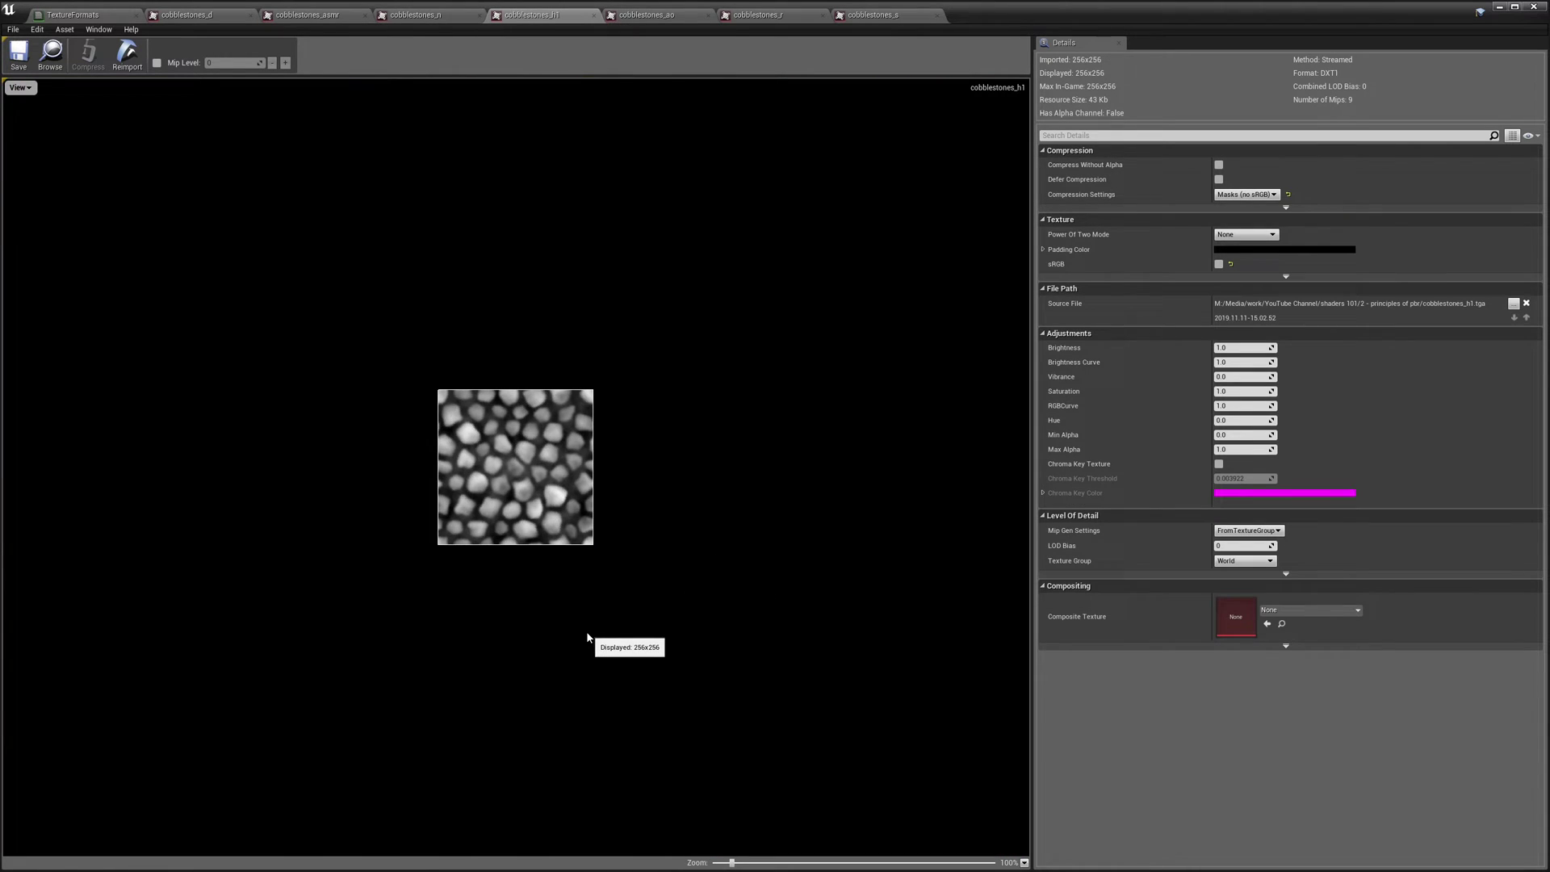
Step: Zoom the cobblestones_h1 preview to about 520% and list its compression formats
{"action": "scroll", "coordinate": [587, 637], "scroll_direction": "up", "scroll_amount": 14}
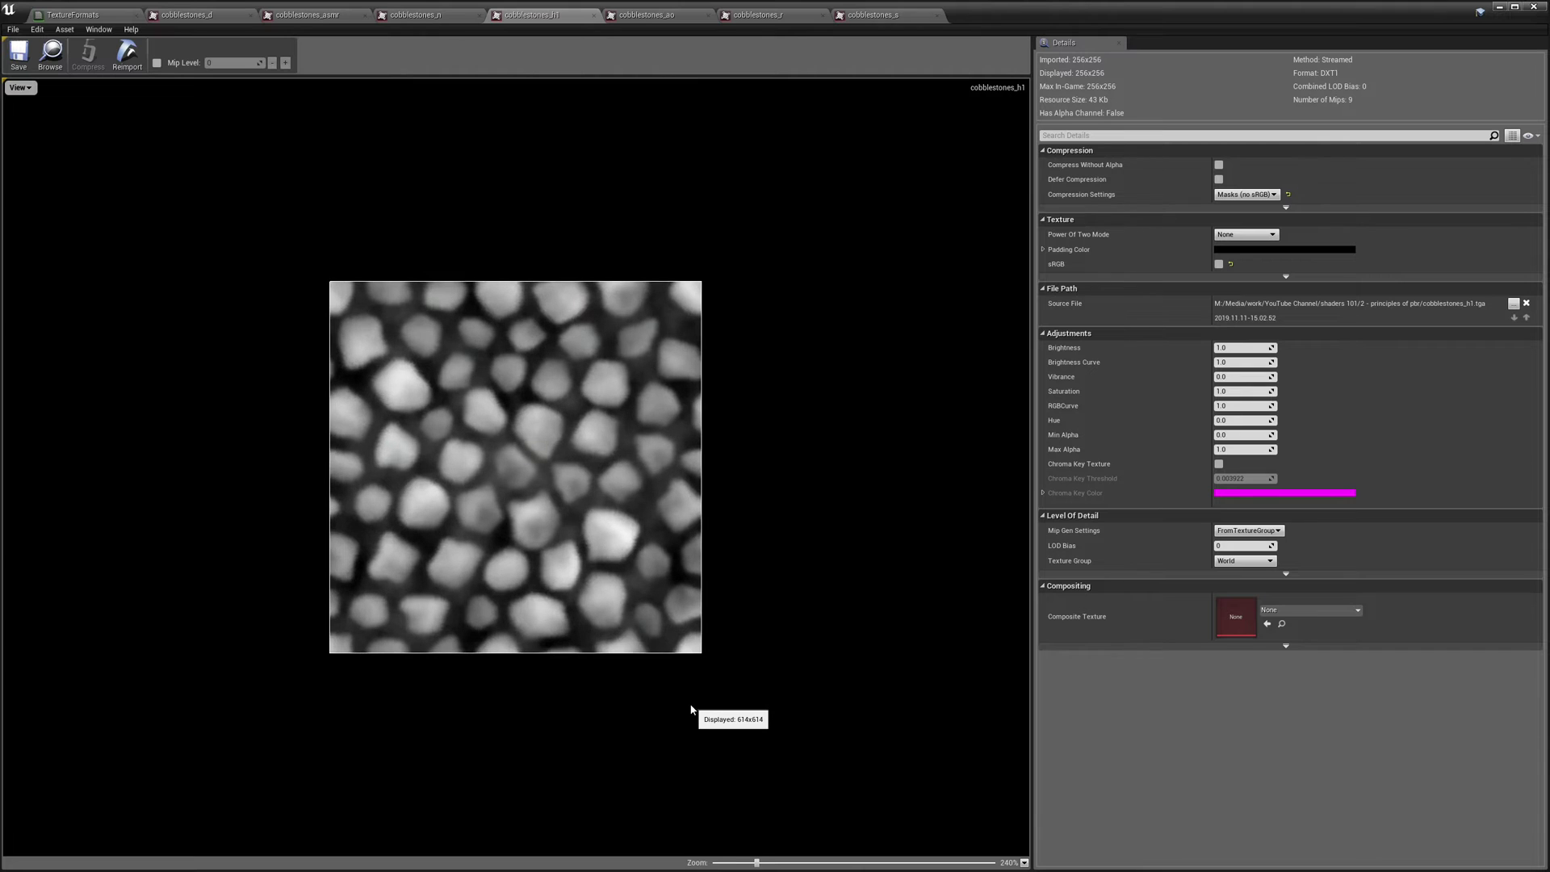
{"action": "scroll", "coordinate": [692, 710], "scroll_direction": "up", "scroll_amount": 8}
{"action": "scroll", "coordinate": [691, 710], "scroll_direction": "up", "scroll_amount": 10}
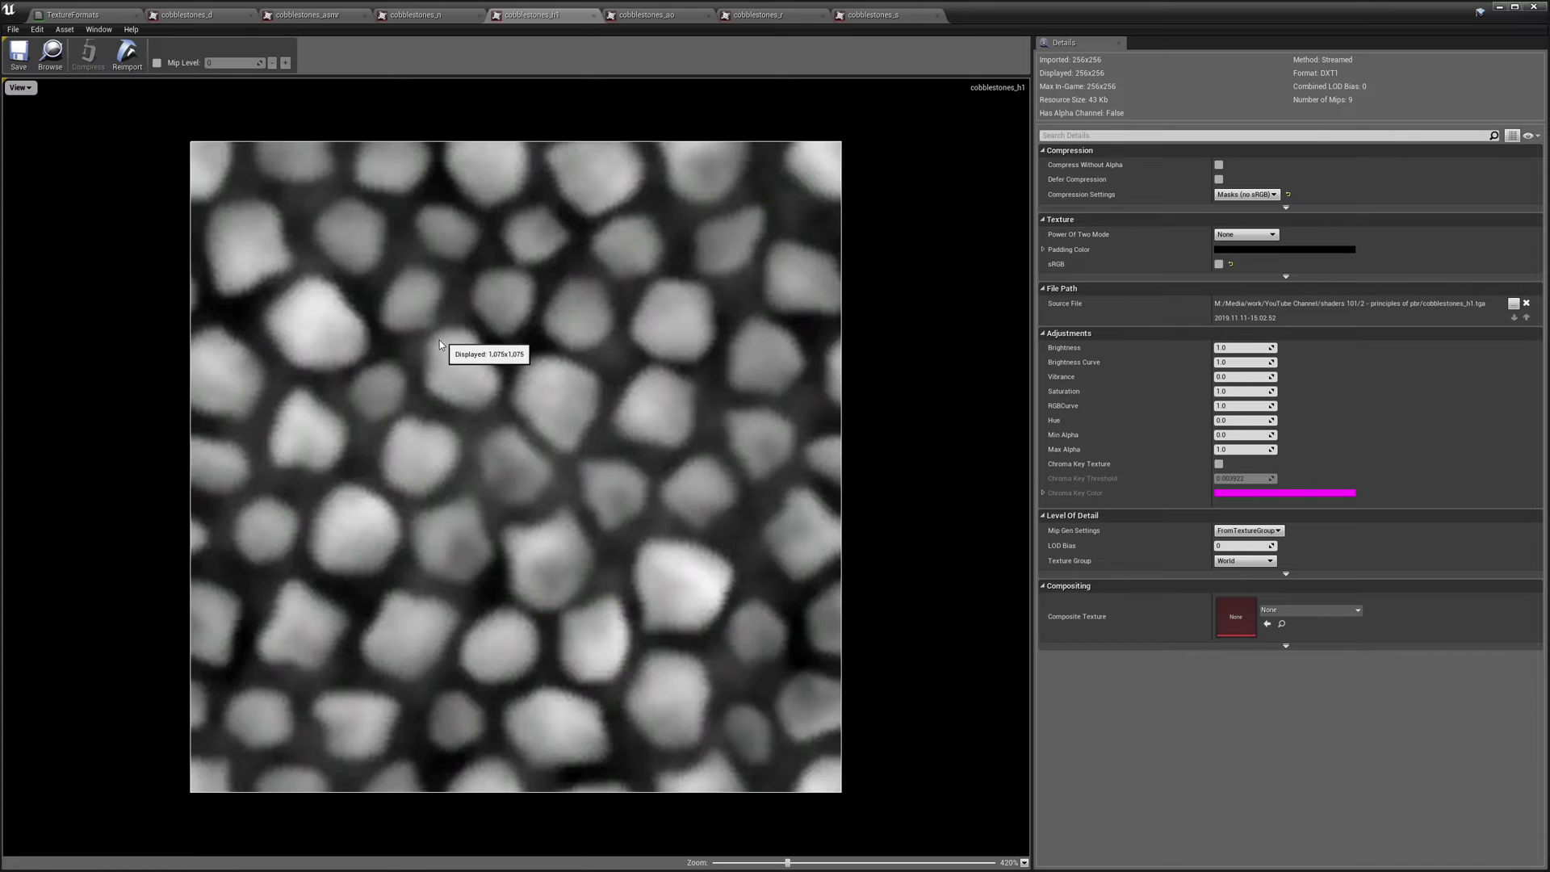
{"action": "scroll", "coordinate": [531, 446], "scroll_direction": "up", "scroll_amount": 10}
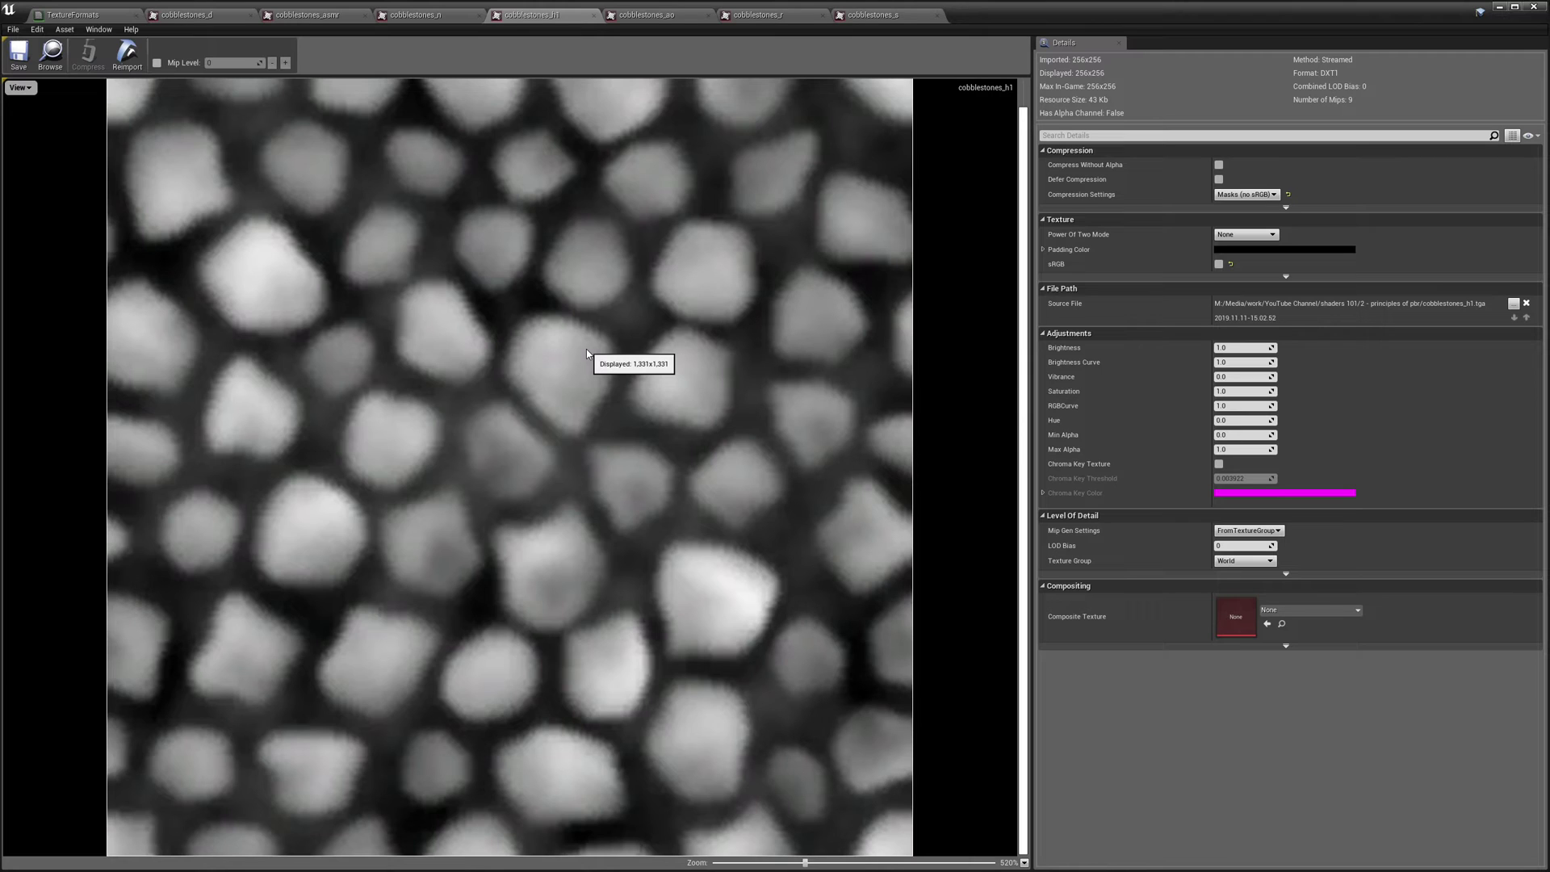
{"action": "left_click", "coordinate": [1245, 195]}
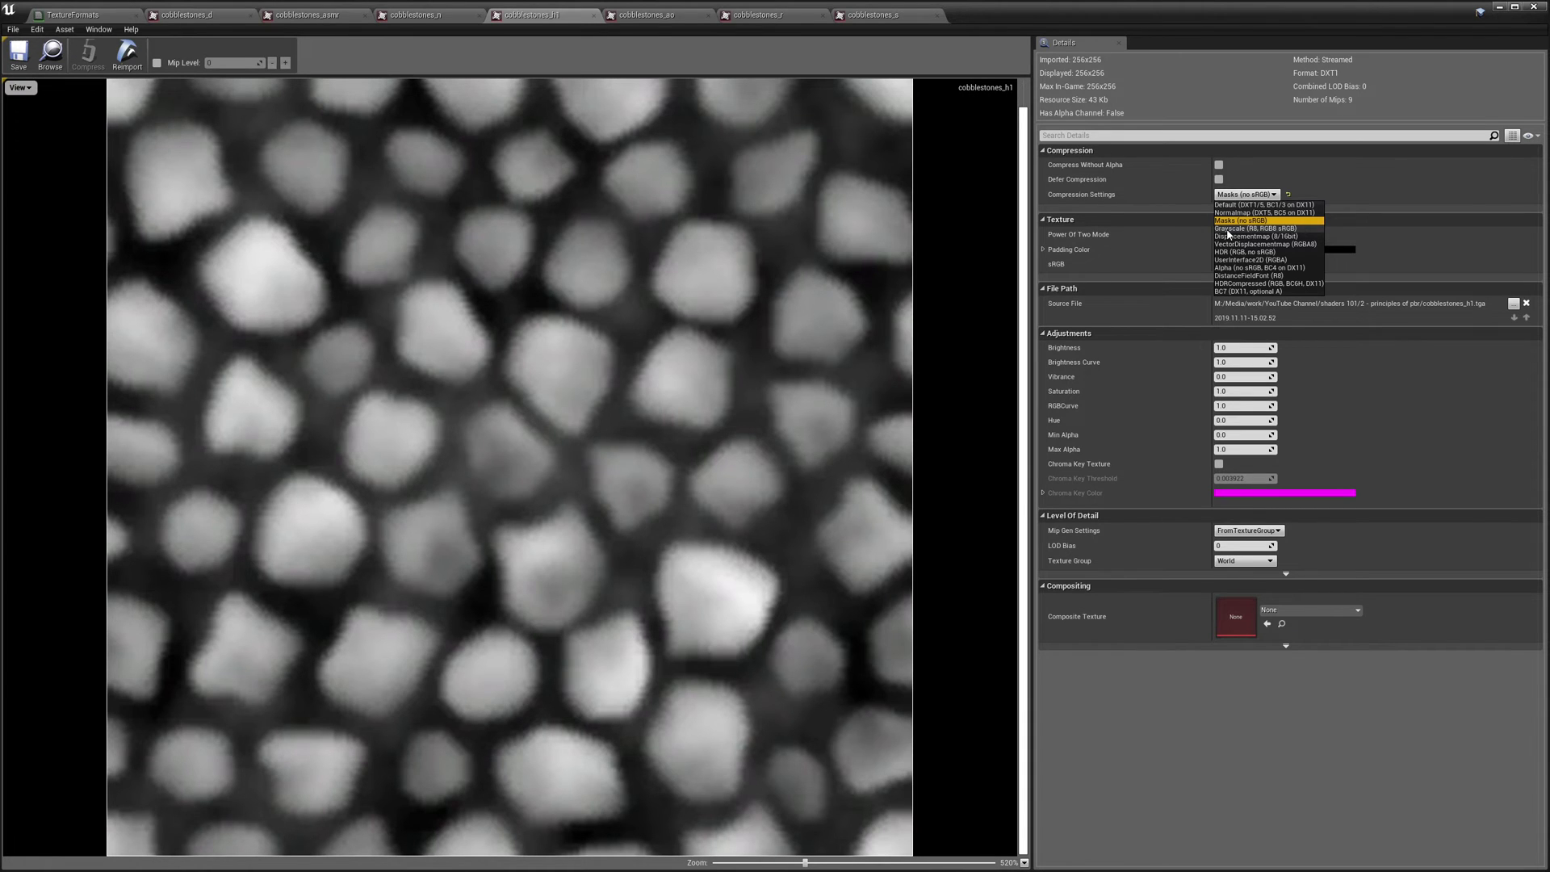
Step: Set the cobblestones_h1 compression to Grayscale (R8, RGB8 sRGB), storing it as G8
{"action": "left_click", "coordinate": [1243, 228]}
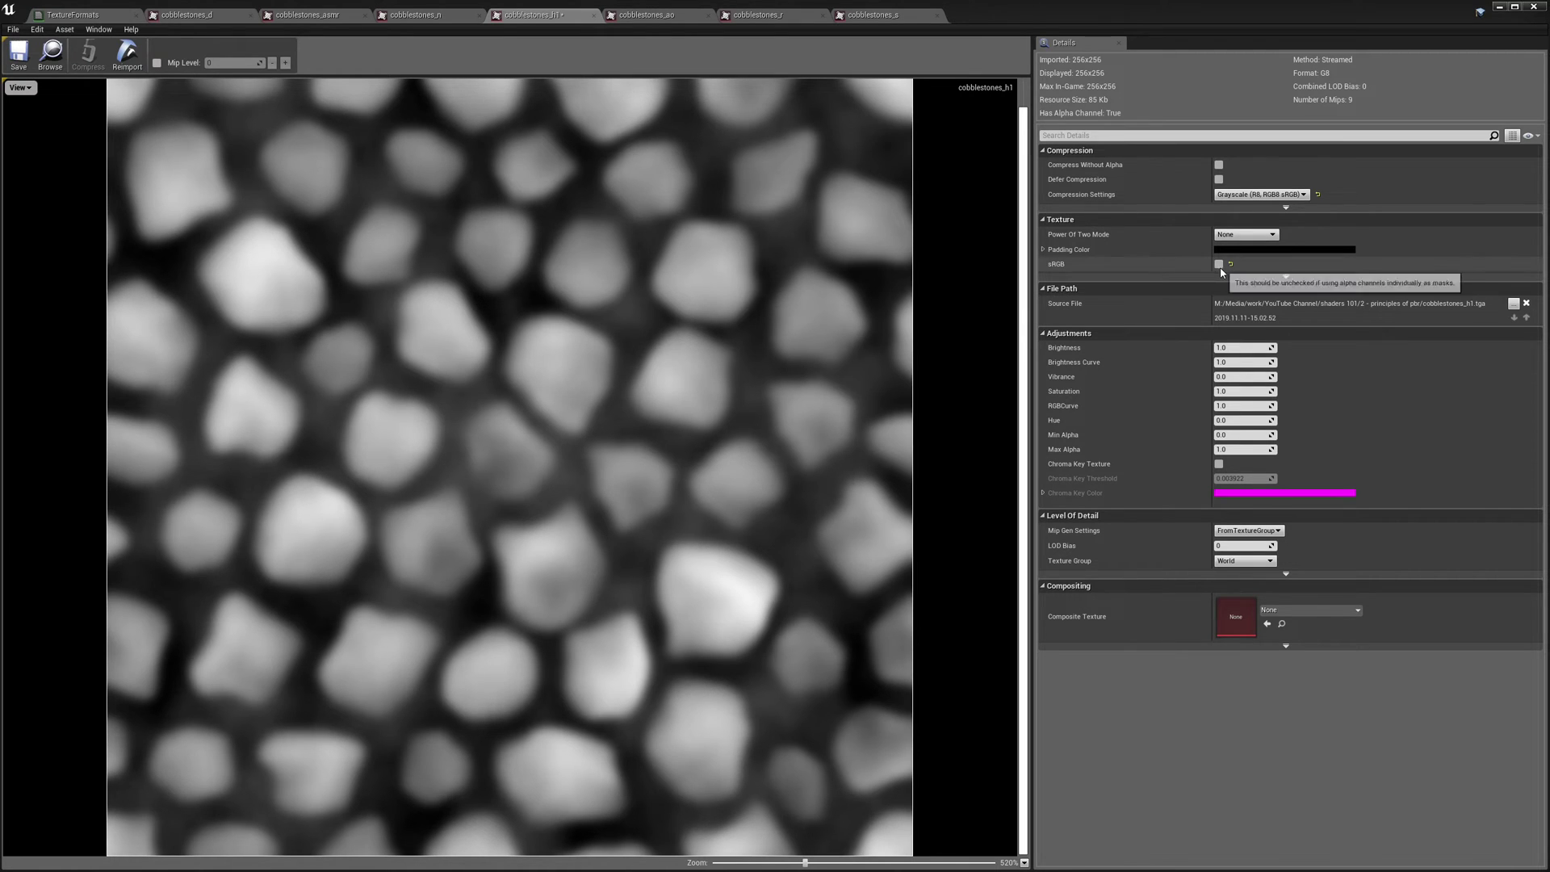
{"action": "left_click", "coordinate": [1235, 196]}
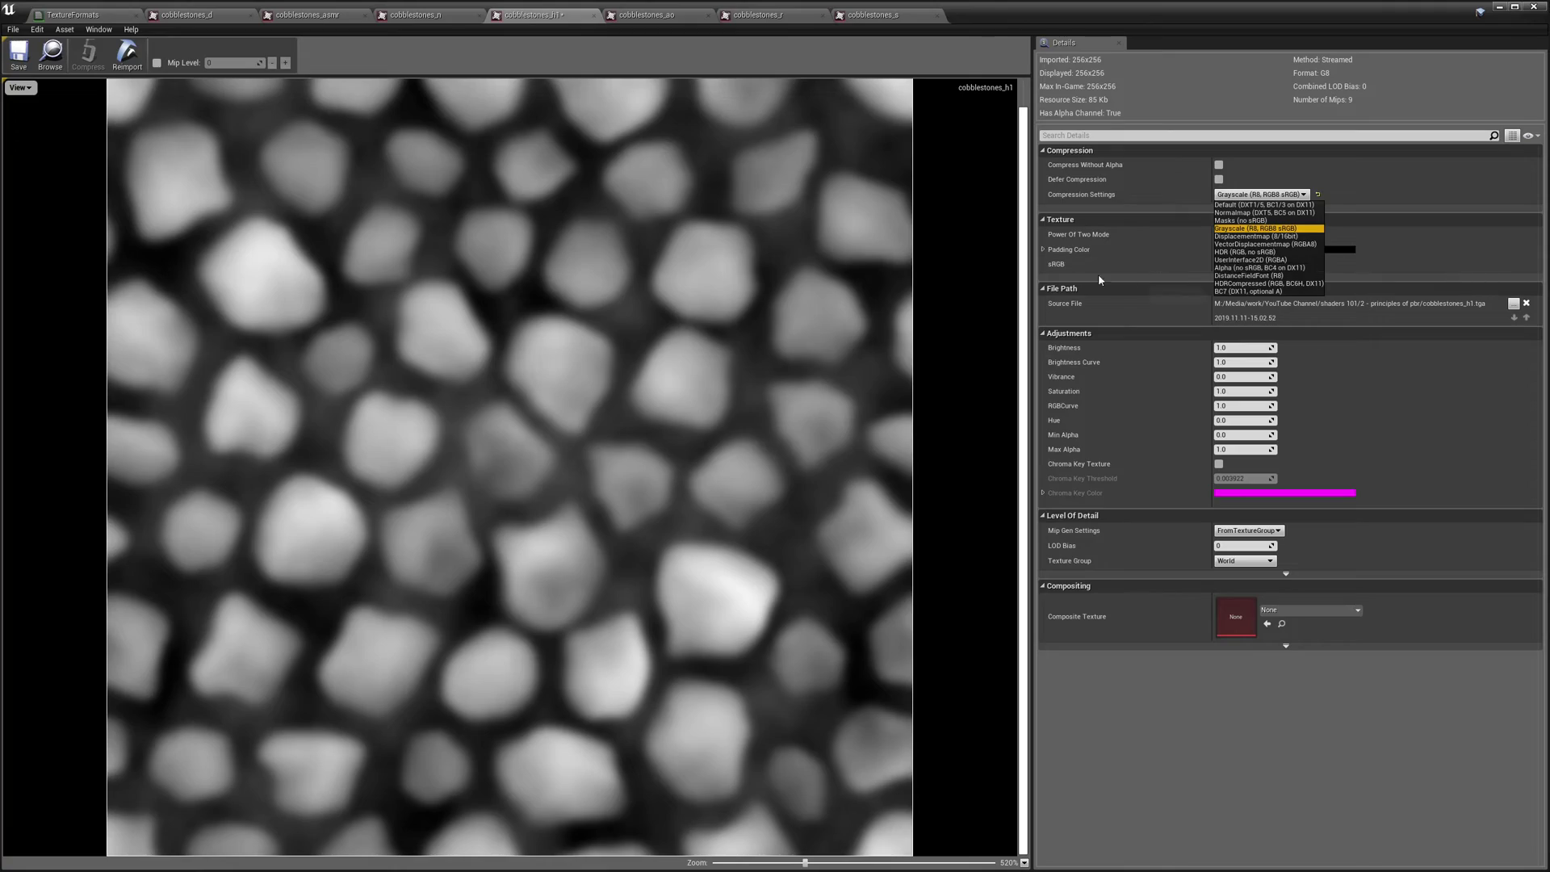
Step: Zoom into cobblestones_d and set its compression to BC7 (DX11, optional A)
{"action": "left_click", "coordinate": [164, 22]}
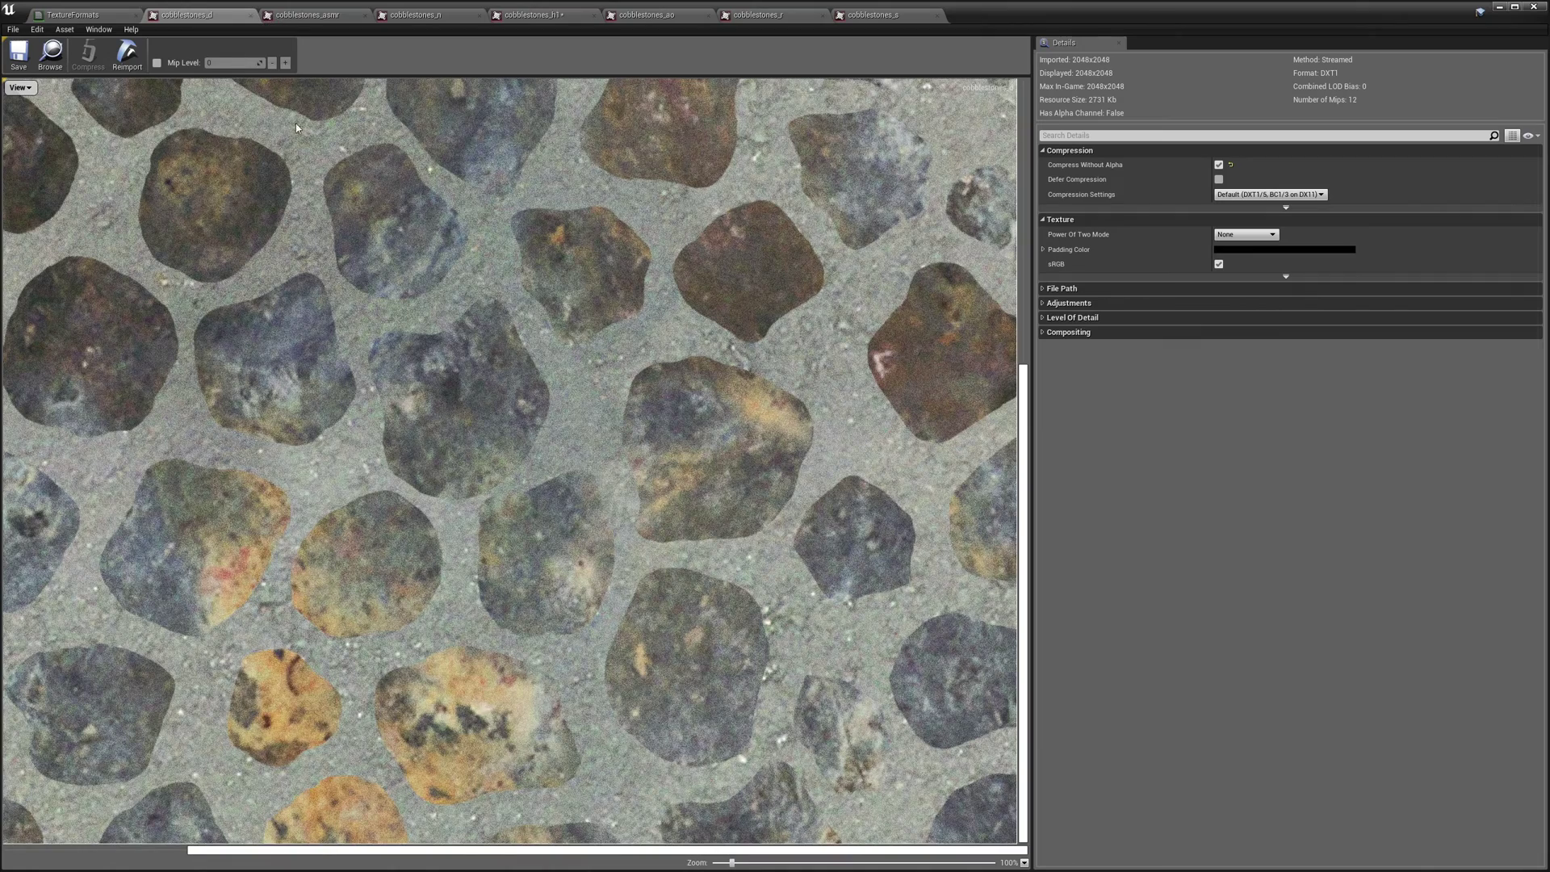
{"action": "scroll", "coordinate": [629, 482], "scroll_direction": "up", "scroll_amount": 3}
{"action": "scroll", "coordinate": [629, 482], "scroll_direction": "up", "scroll_amount": 5}
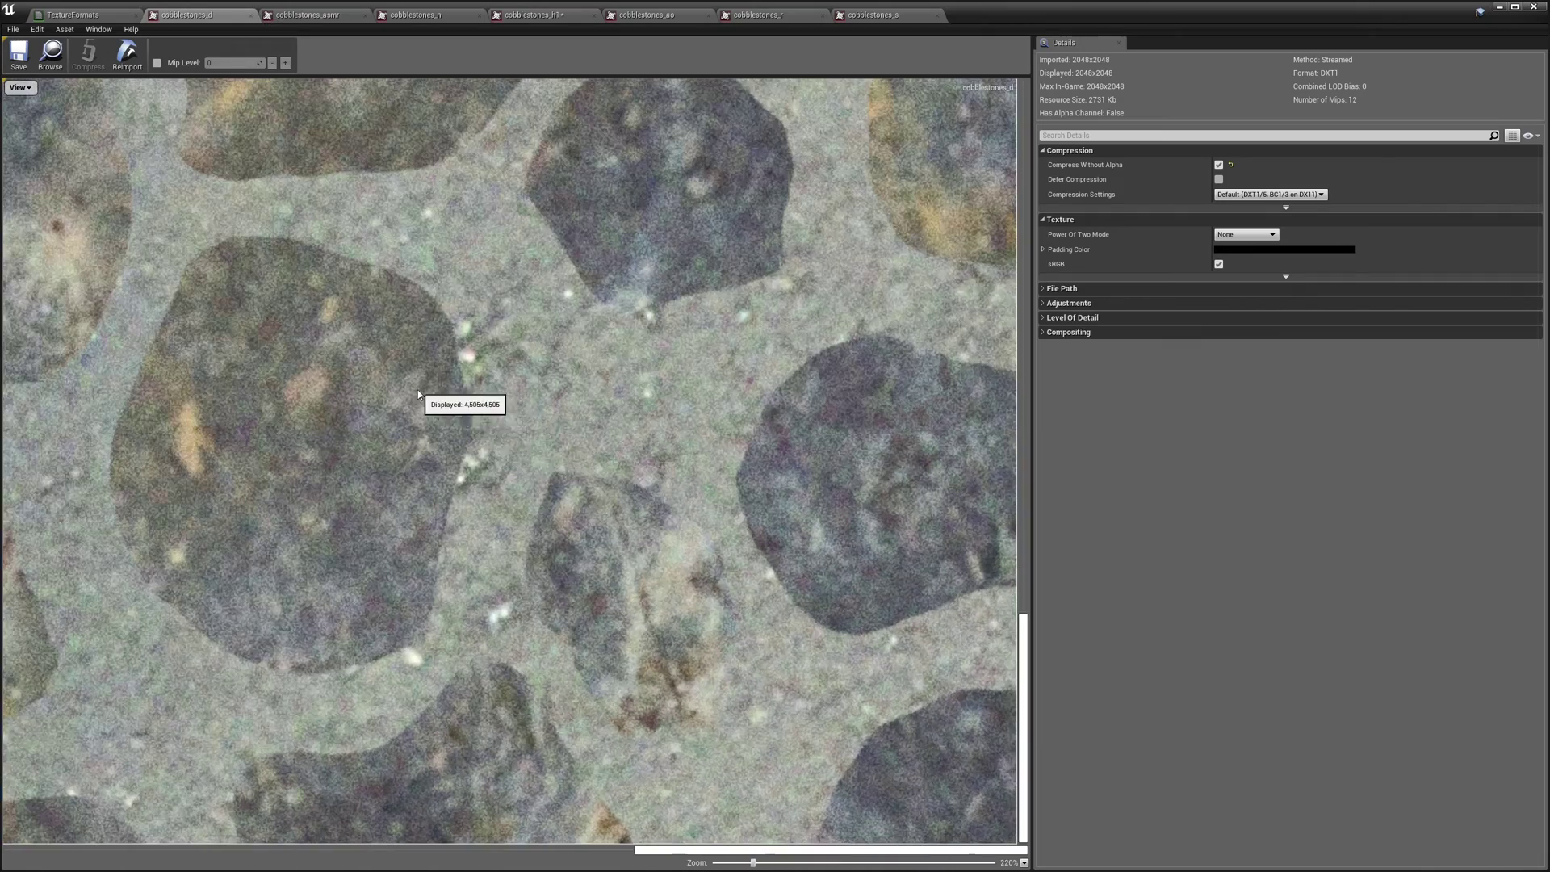
{"action": "scroll", "coordinate": [672, 399], "scroll_direction": "up", "scroll_amount": 1}
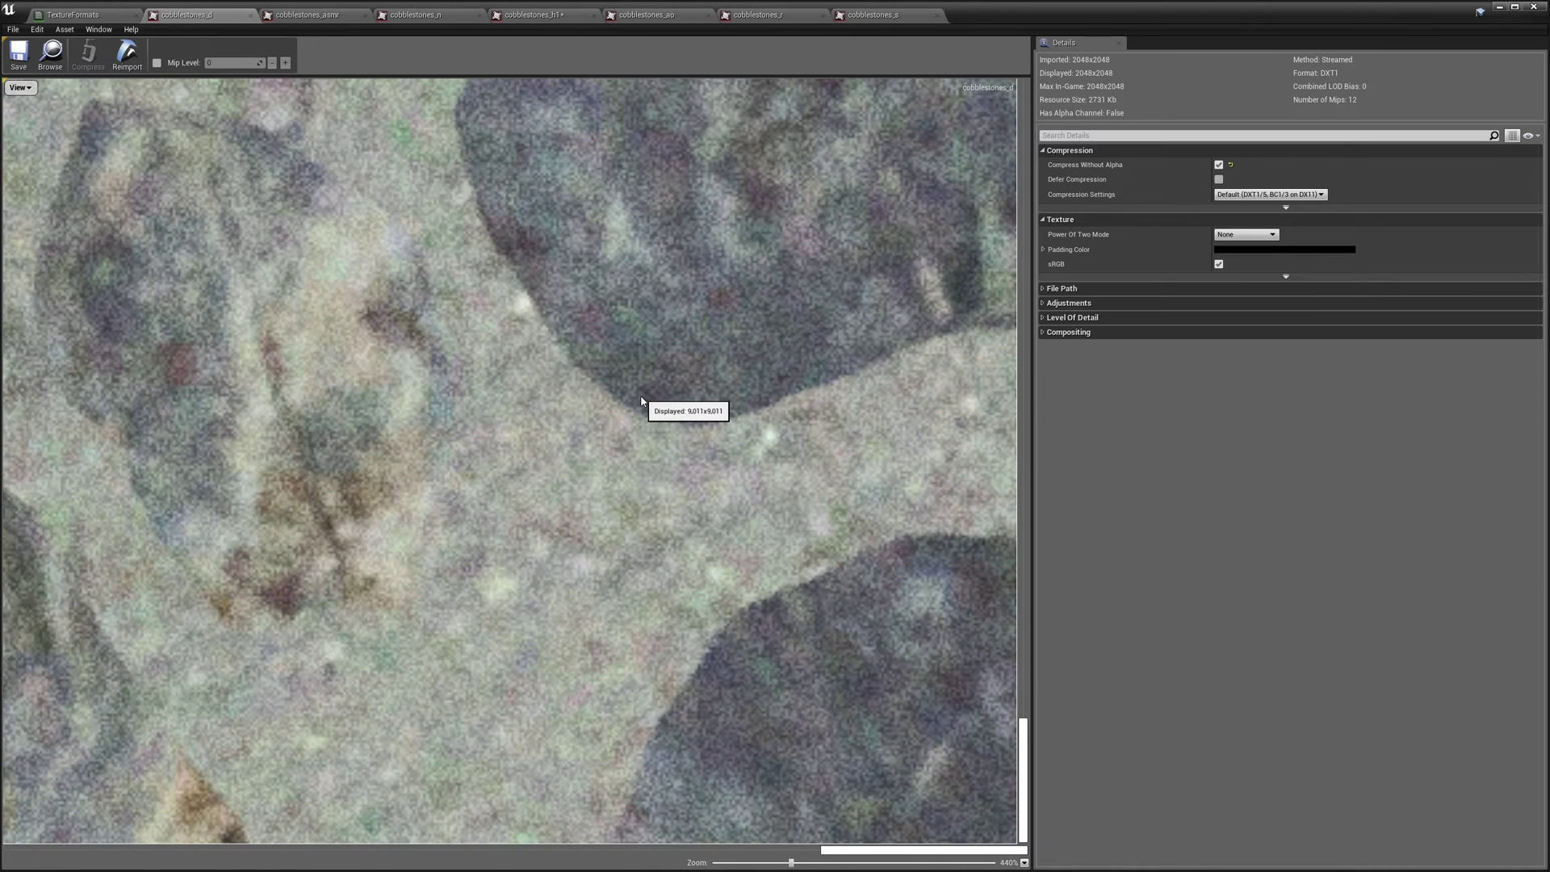
{"action": "scroll", "coordinate": [646, 399], "scroll_direction": "up", "scroll_amount": 2}
{"action": "scroll", "coordinate": [642, 401], "scroll_direction": "up", "scroll_amount": 1}
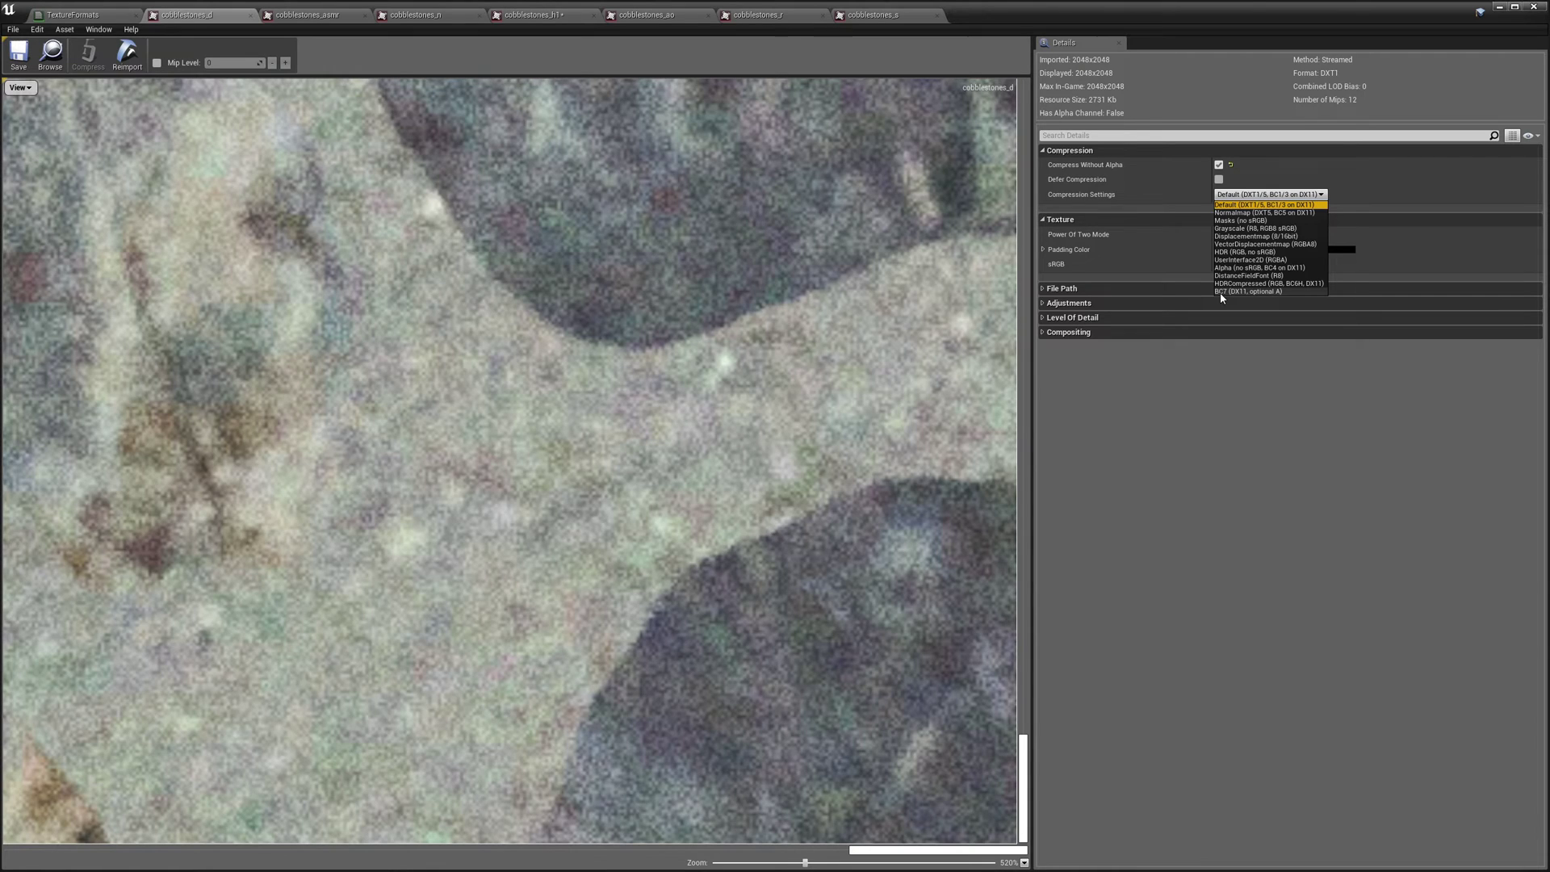
{"action": "left_click", "coordinate": [1221, 294]}
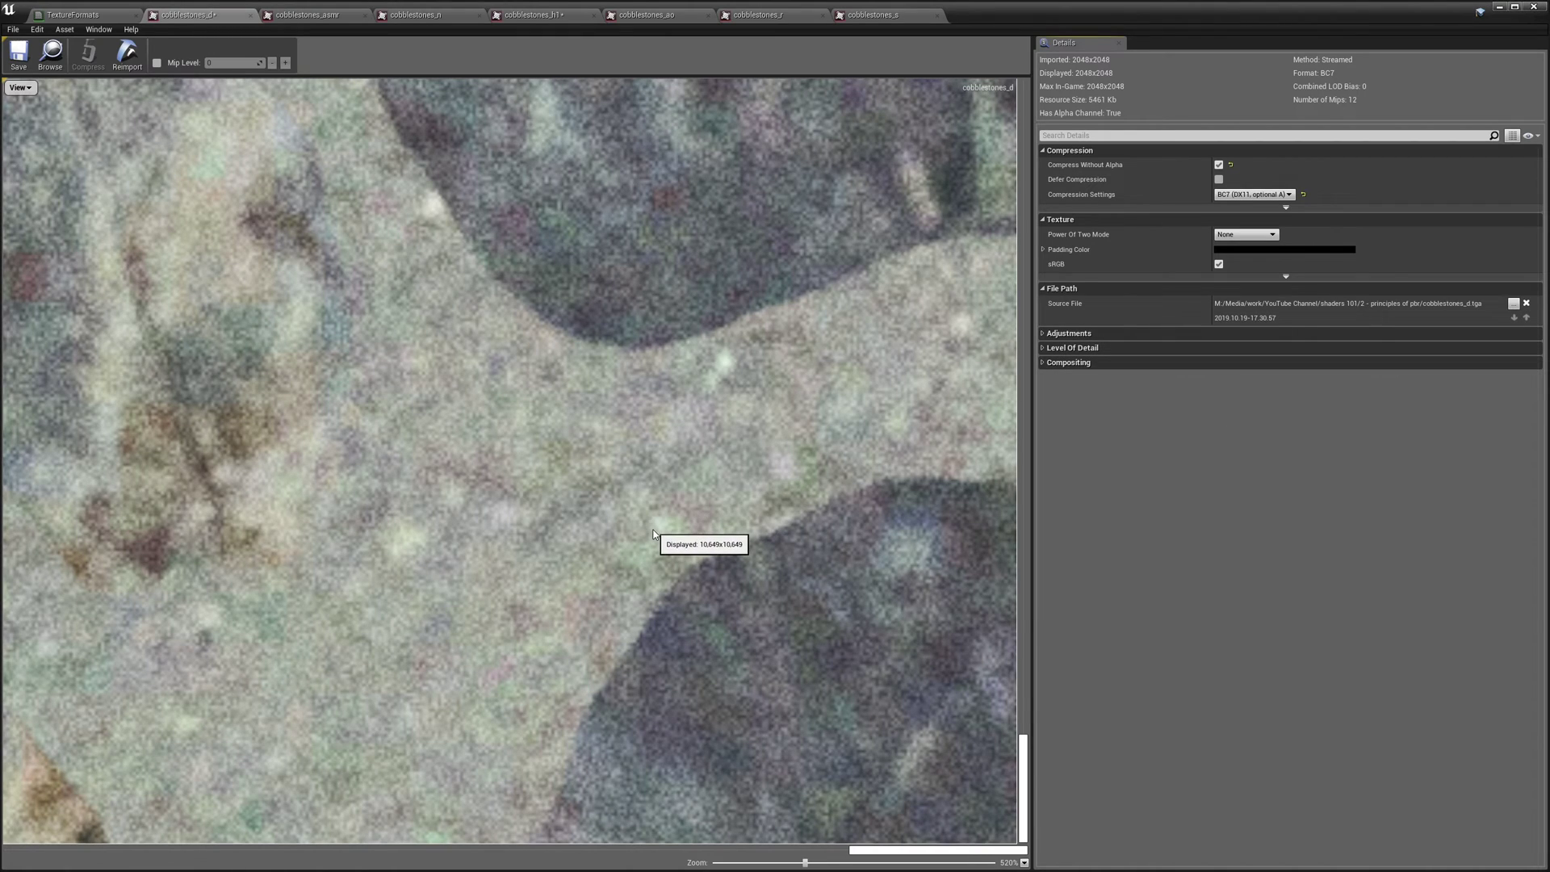
{"action": "scroll", "coordinate": [565, 428], "scroll_direction": "down", "scroll_amount": 8}
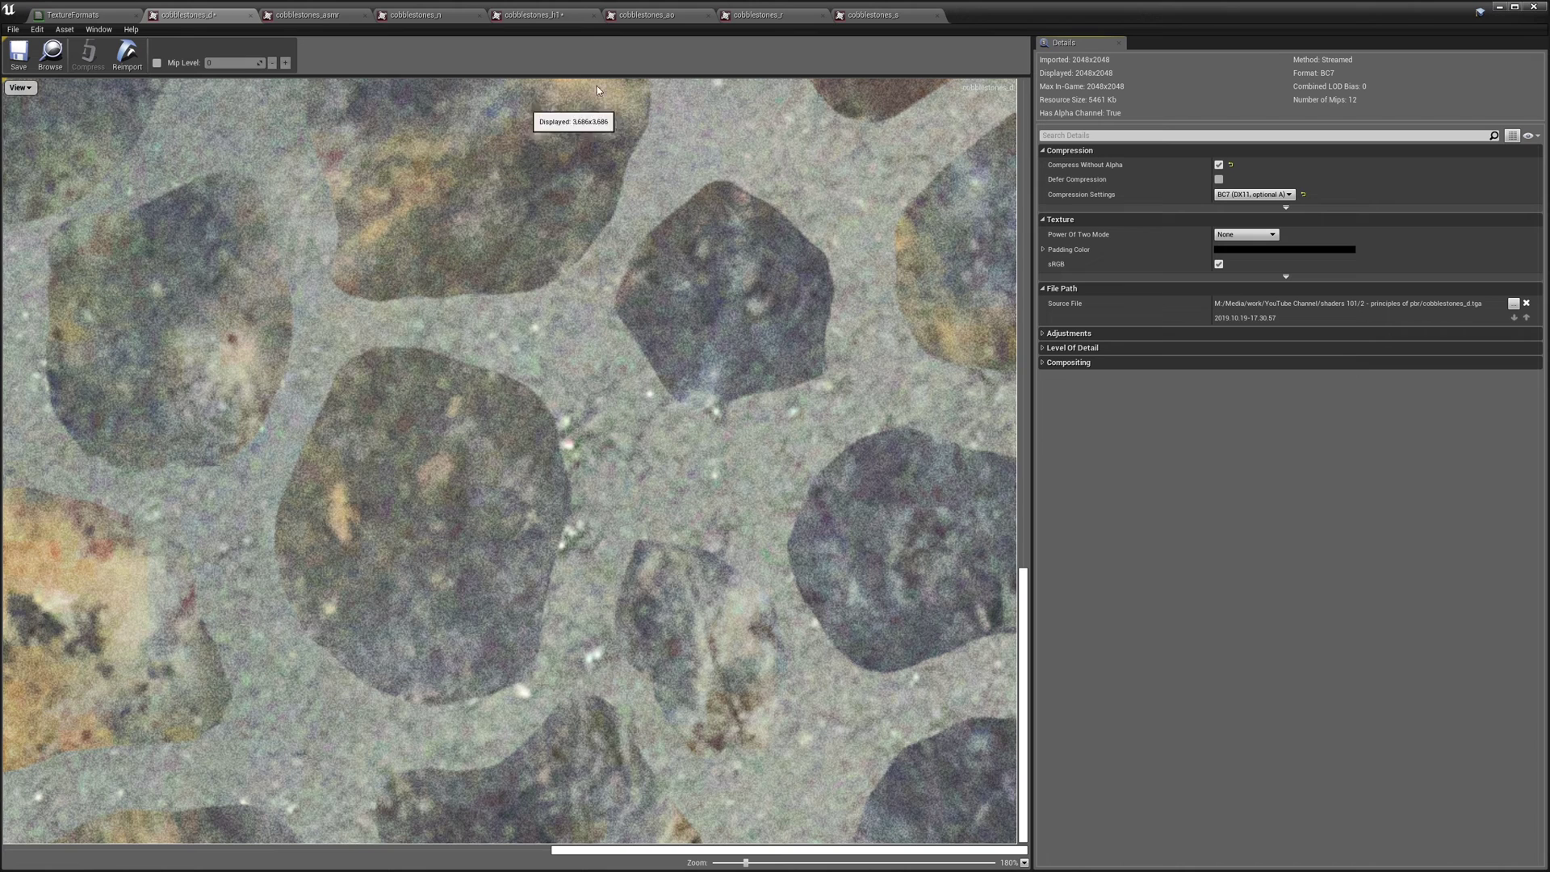
{"action": "left_click", "coordinate": [549, 16]}
Step: Set cobblestones_h1 compression to Default and check the TextureFormats material for sampler errors
{"action": "scroll", "coordinate": [485, 525], "scroll_direction": "up", "scroll_amount": 3}
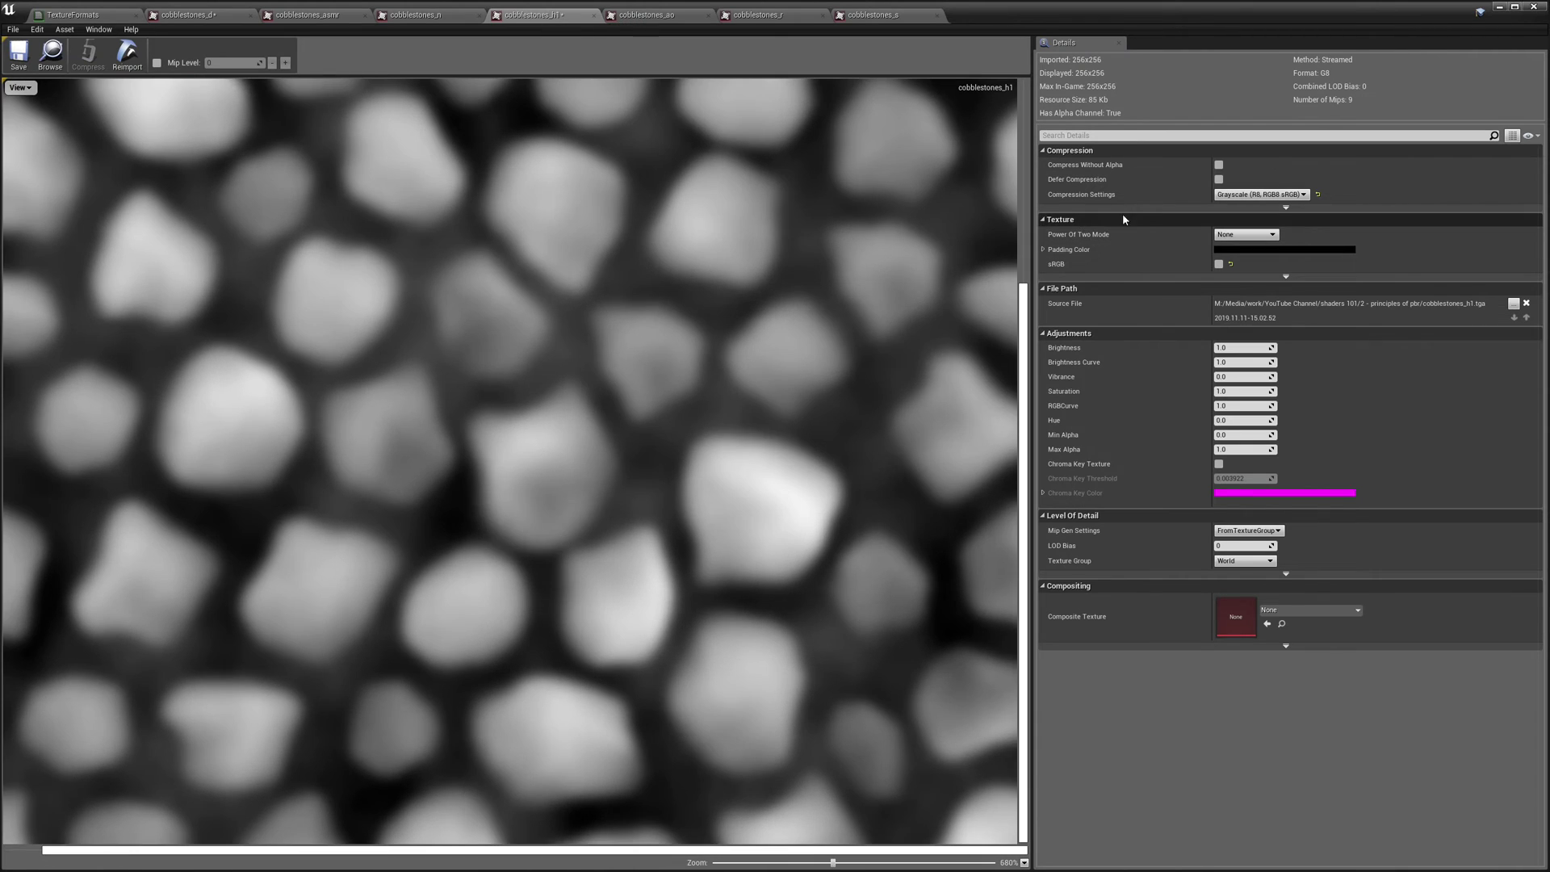
{"action": "left_click", "coordinate": [1242, 195]}
{"action": "left_click", "coordinate": [1240, 220]}
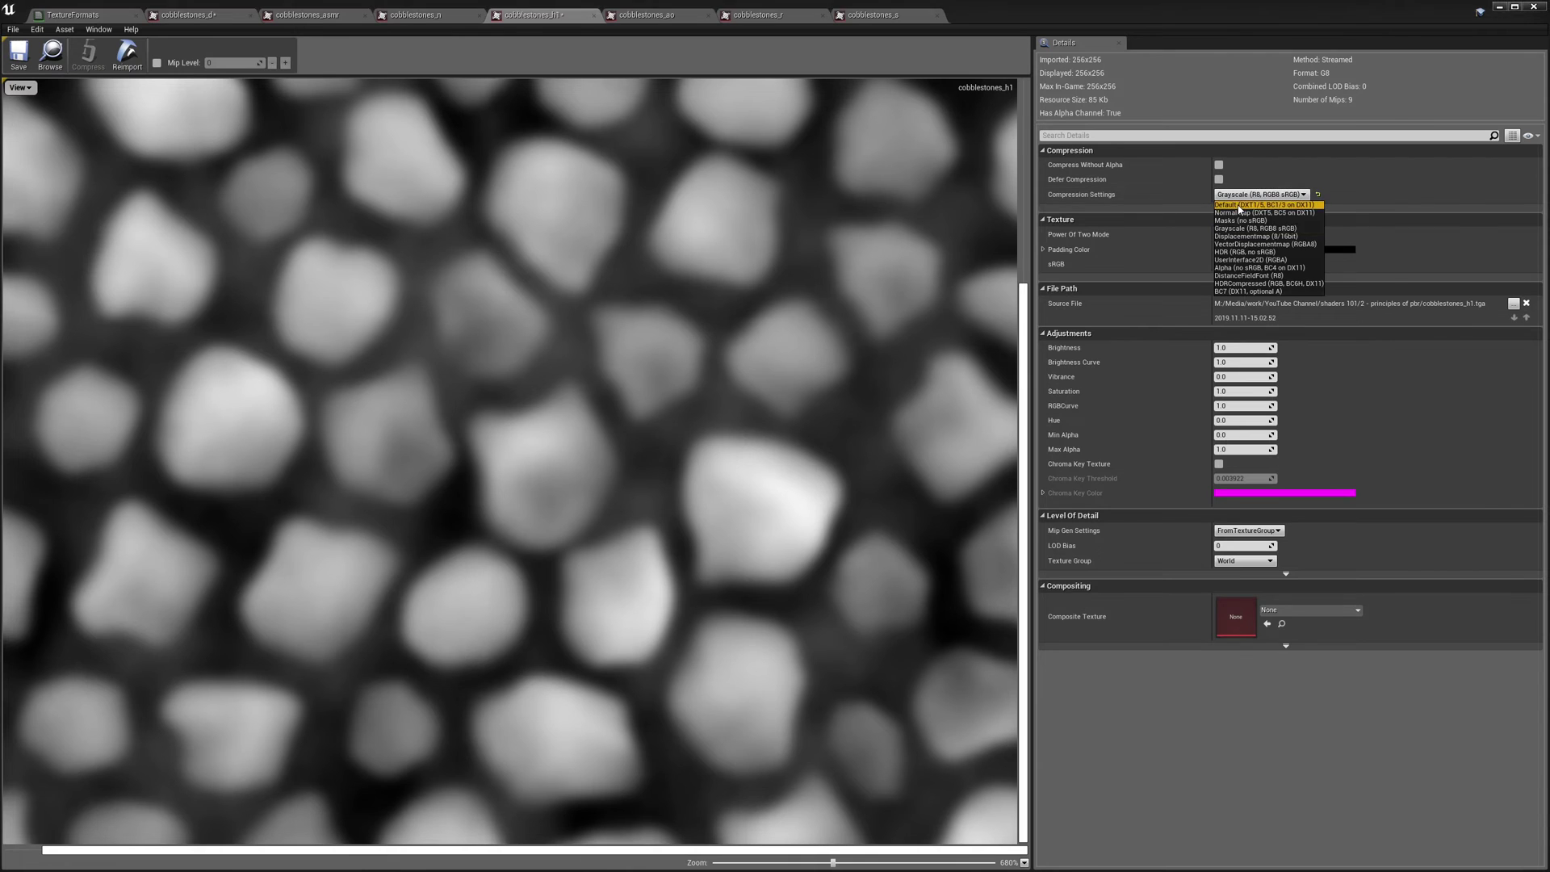
{"action": "left_click", "coordinate": [72, 15]}
{"action": "left_click", "coordinate": [502, 18]}
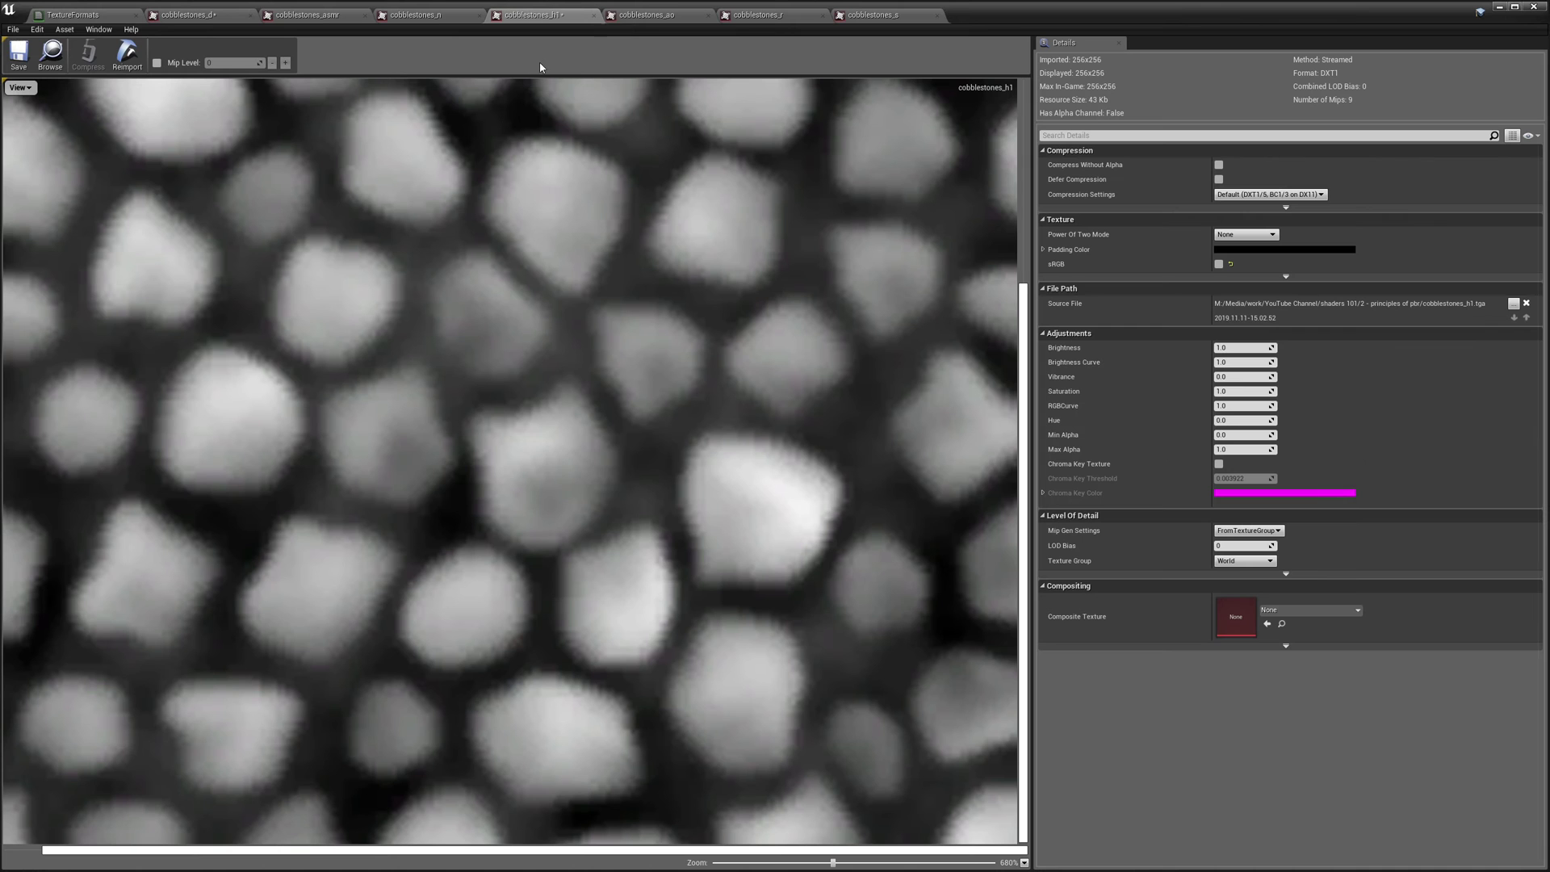
Step: Change the cobblestones_h1 compression to BC7 (DX11, optional A)
{"action": "left_click", "coordinate": [1222, 194]}
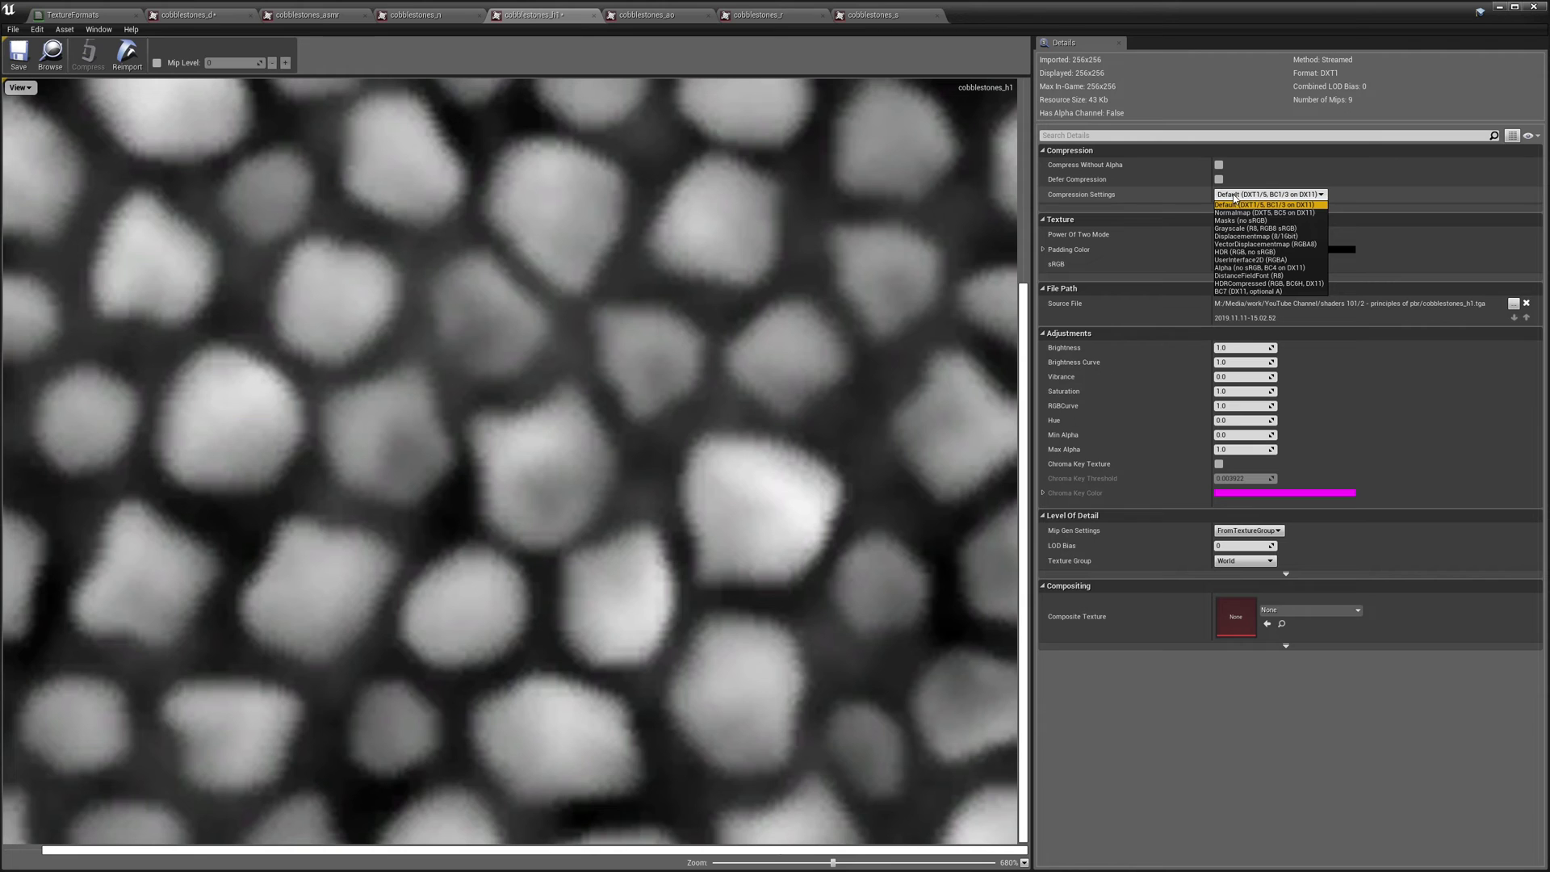
{"action": "left_click", "coordinate": [1230, 292]}
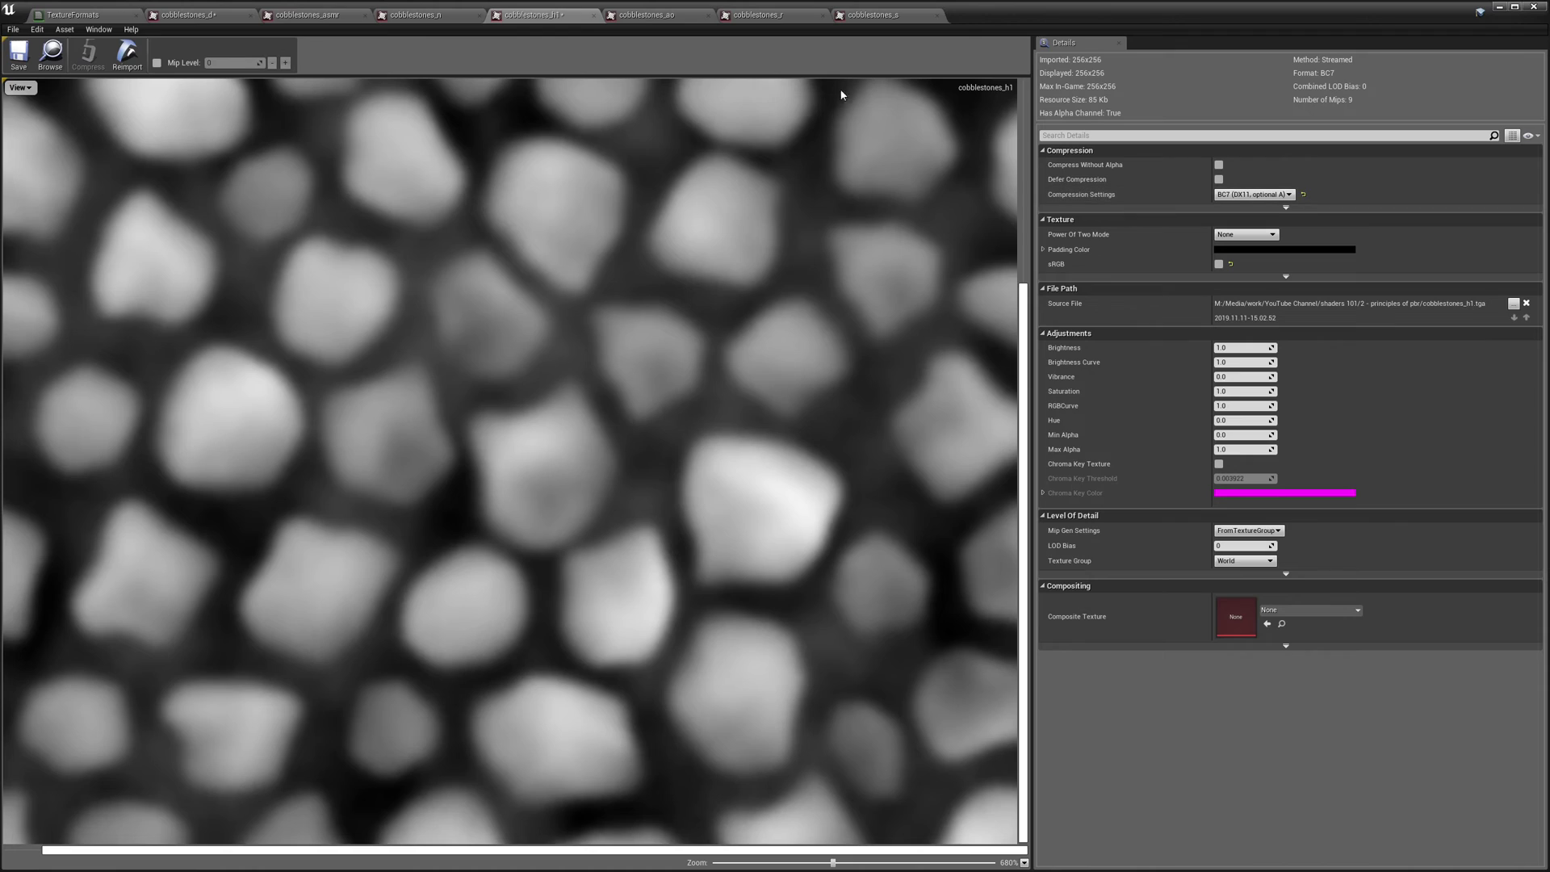
{"action": "left_click", "coordinate": [201, 15]}
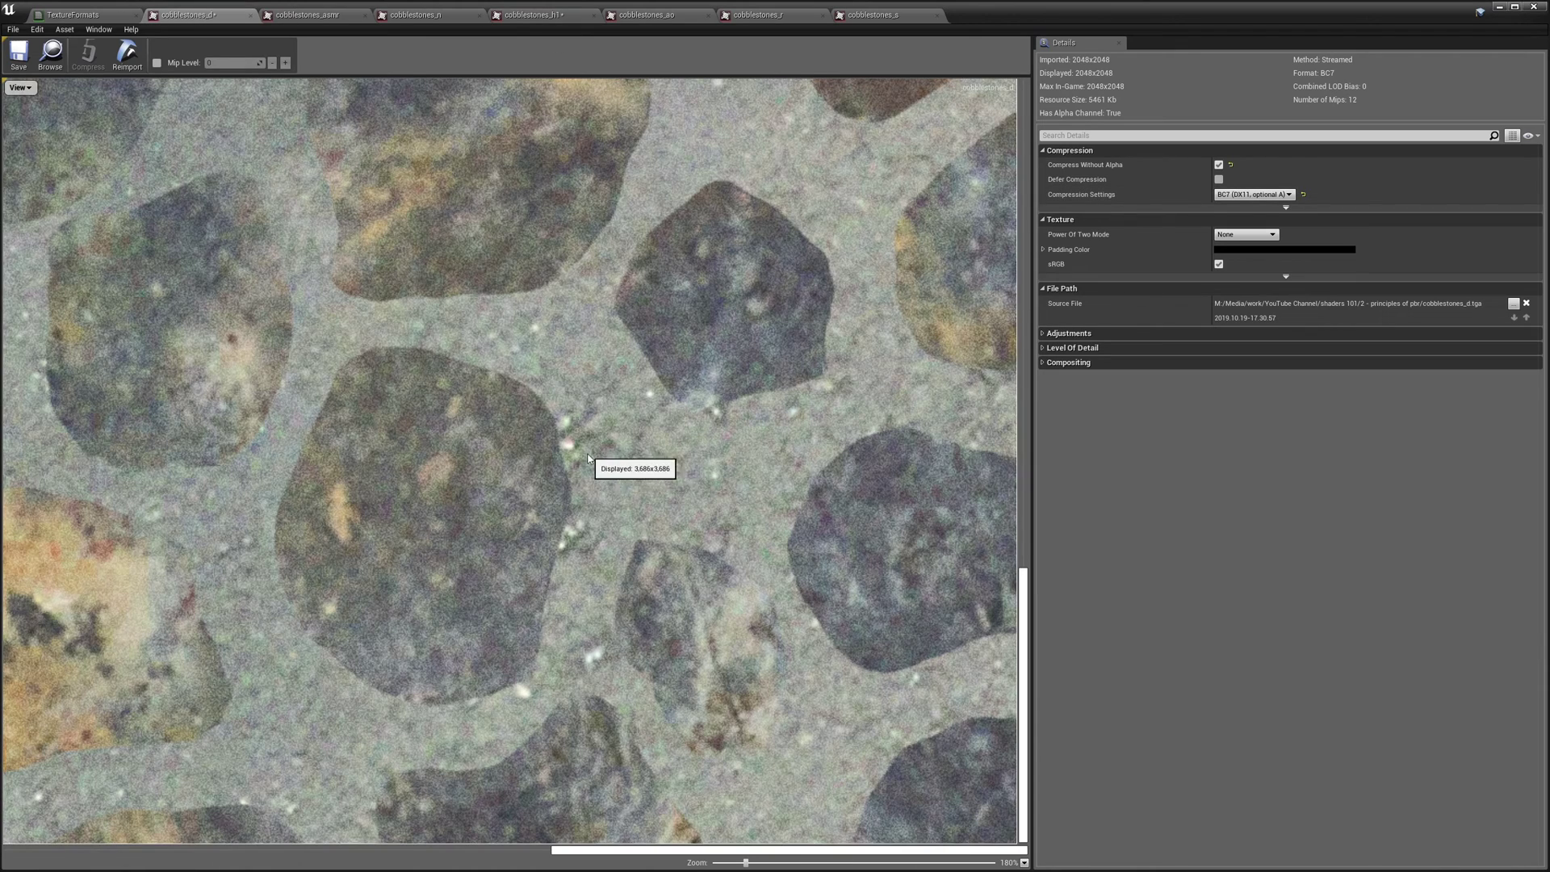
Step: Zoom the cobblestones_d preview out to 60% and list its compression formats
{"action": "scroll", "coordinate": [588, 457], "scroll_direction": "down", "scroll_amount": 6}
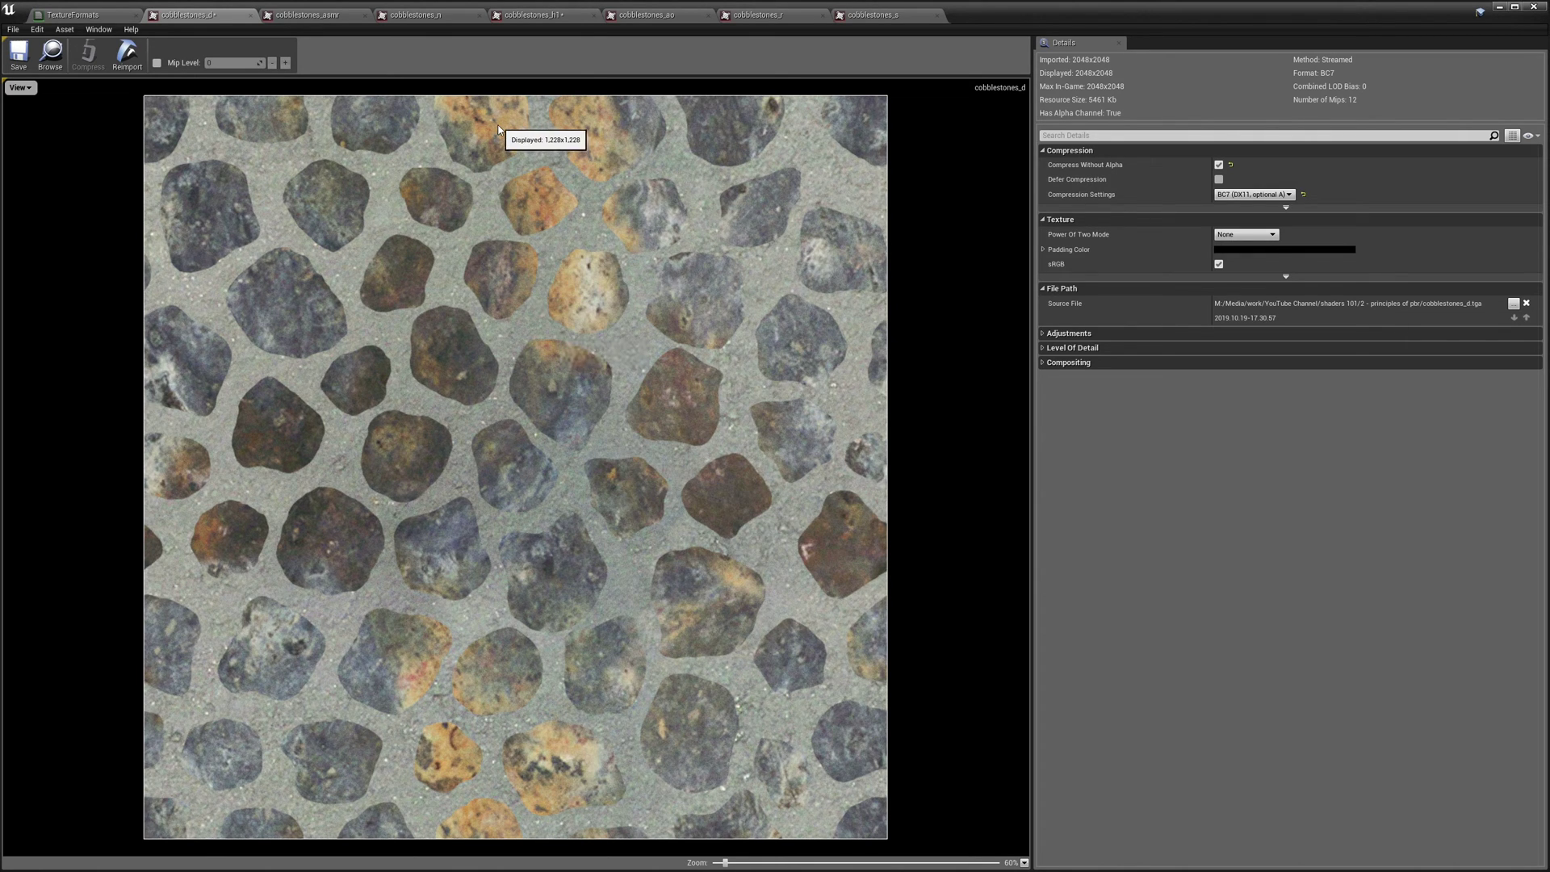
{"action": "left_click", "coordinate": [1254, 194]}
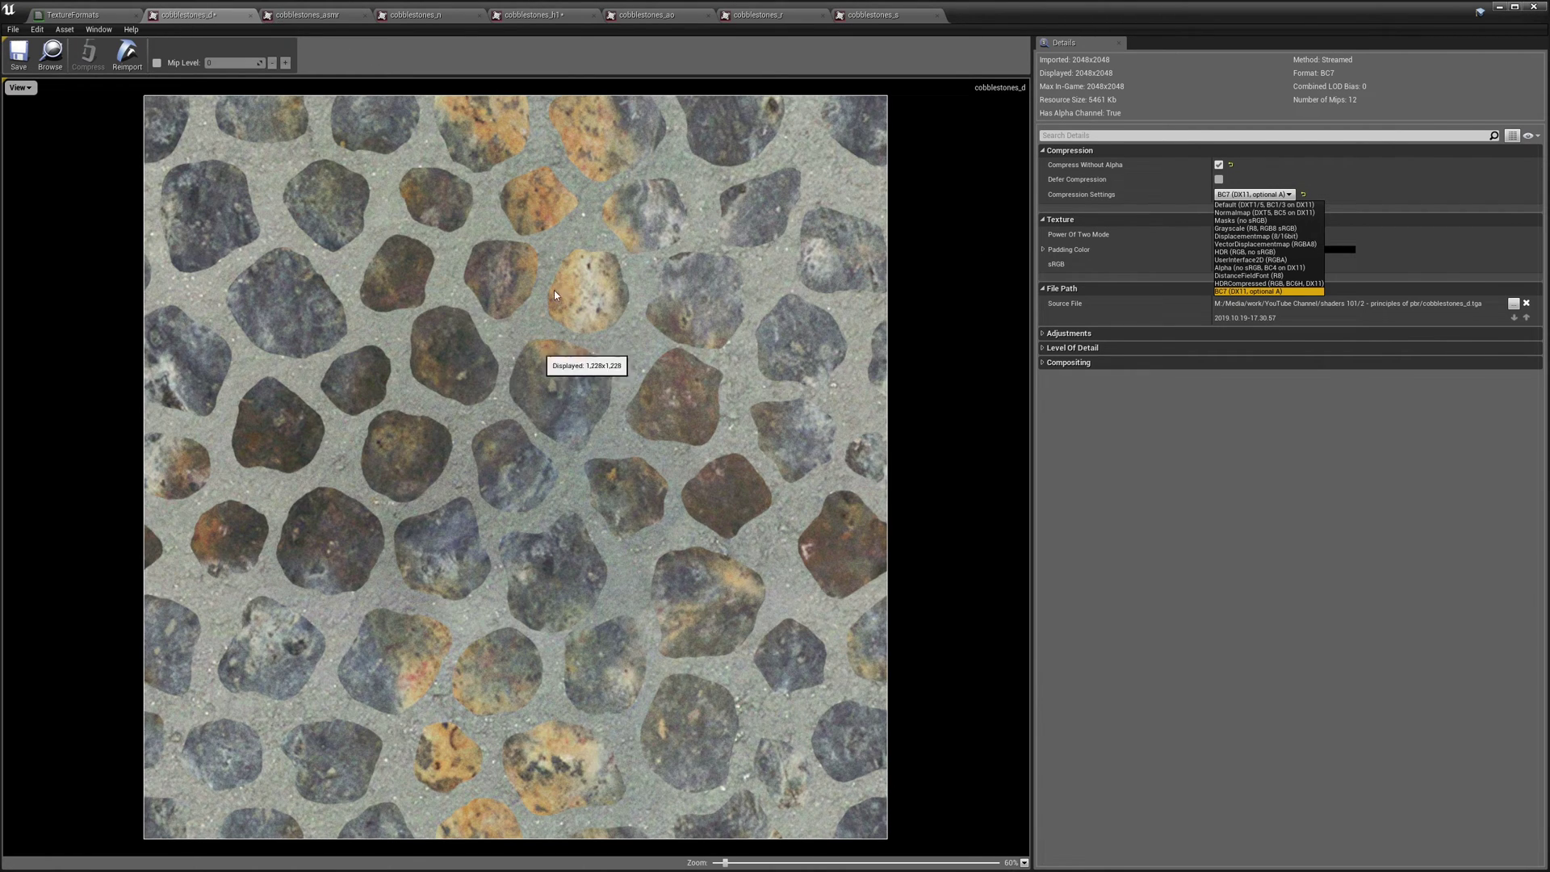
Step: Compress cobblestones_d as Default (DXT1/5), then review the asmr and n textures
{"action": "left_click", "coordinate": [1215, 205]}
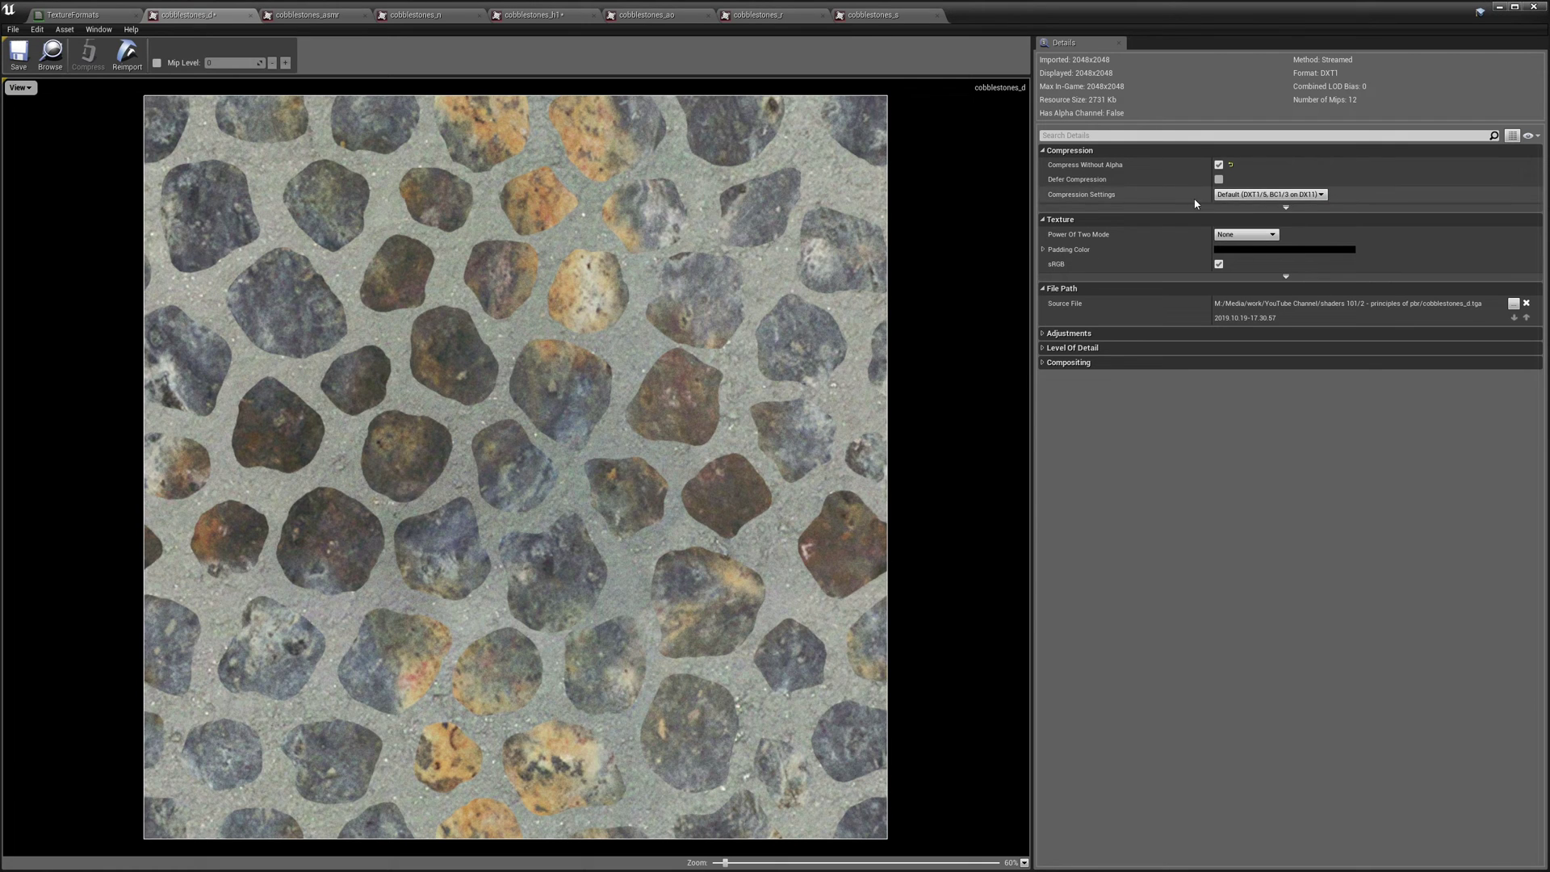
{"action": "left_click", "coordinate": [311, 15]}
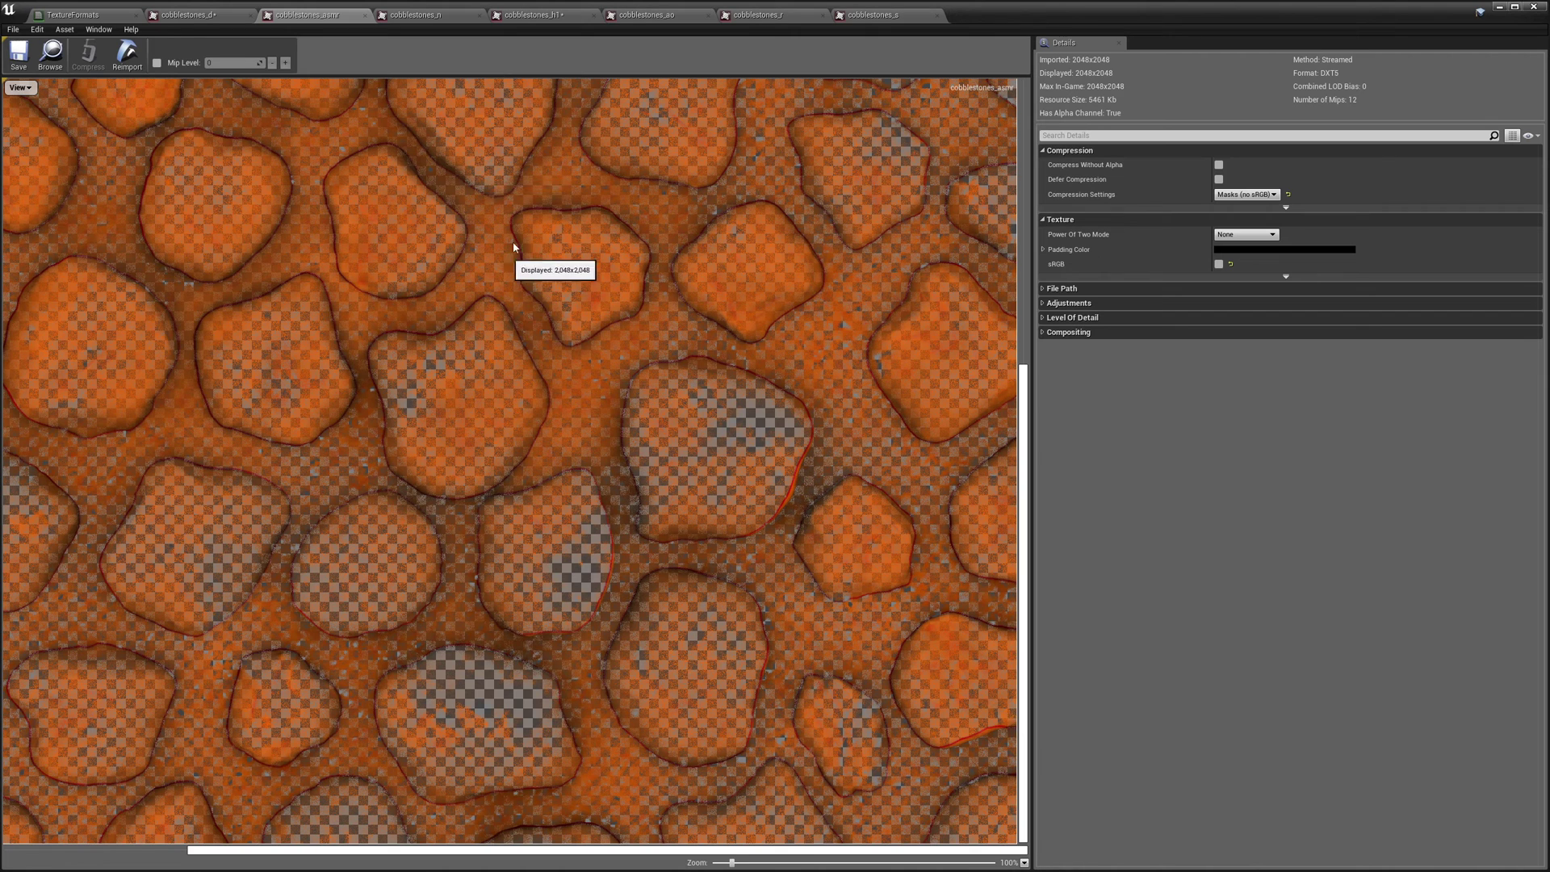
{"action": "left_click", "coordinate": [423, 16]}
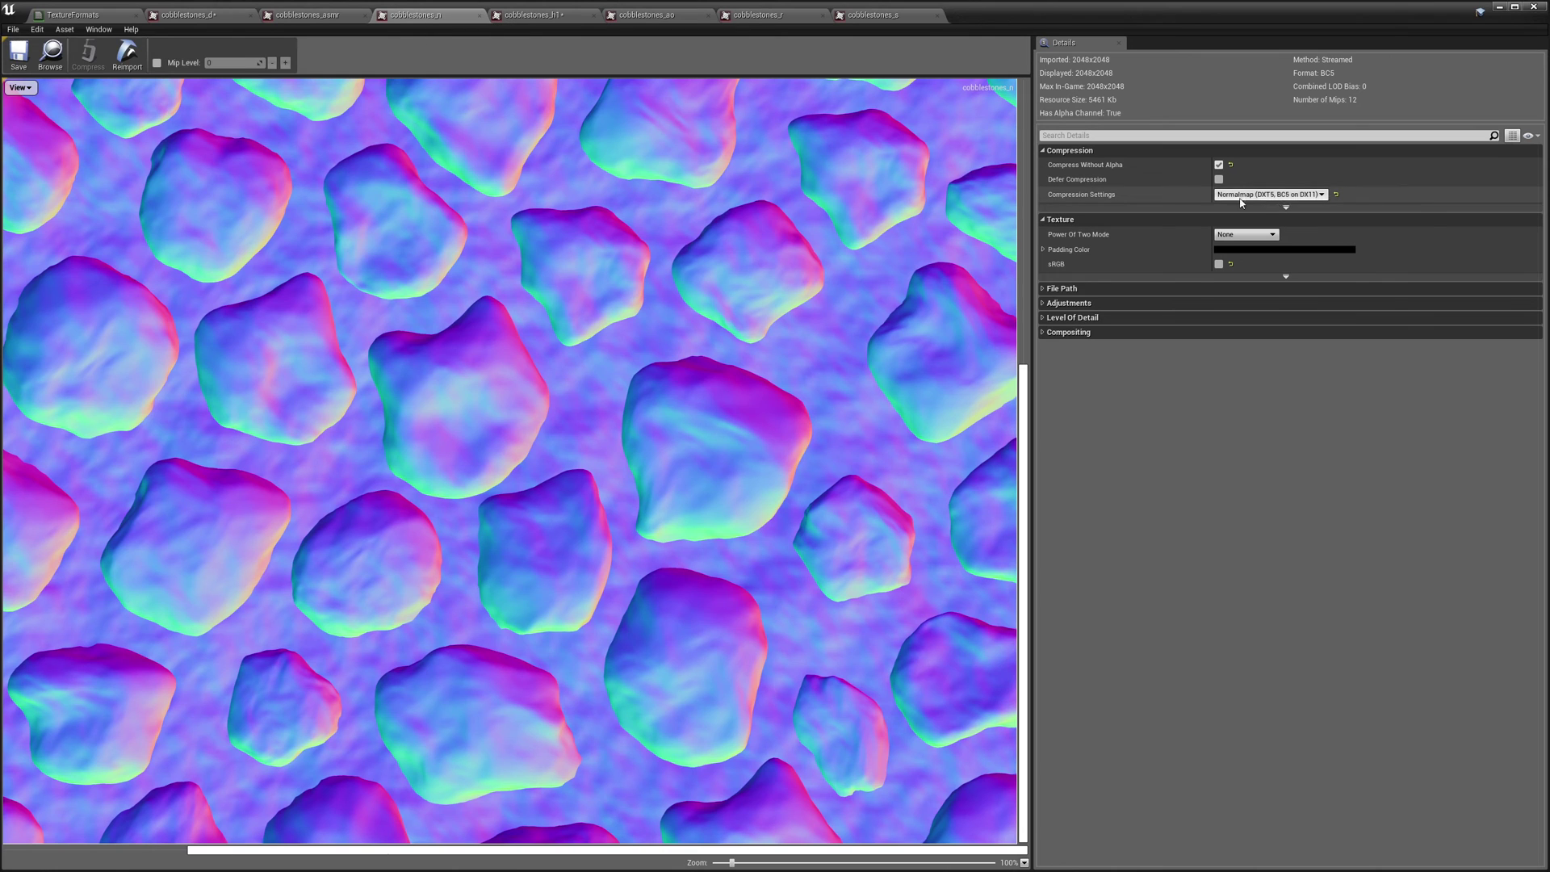
Step: Set cobblestones_h1 Compression Settings to Grayscale and save the heightmap
{"action": "left_click", "coordinate": [537, 16]}
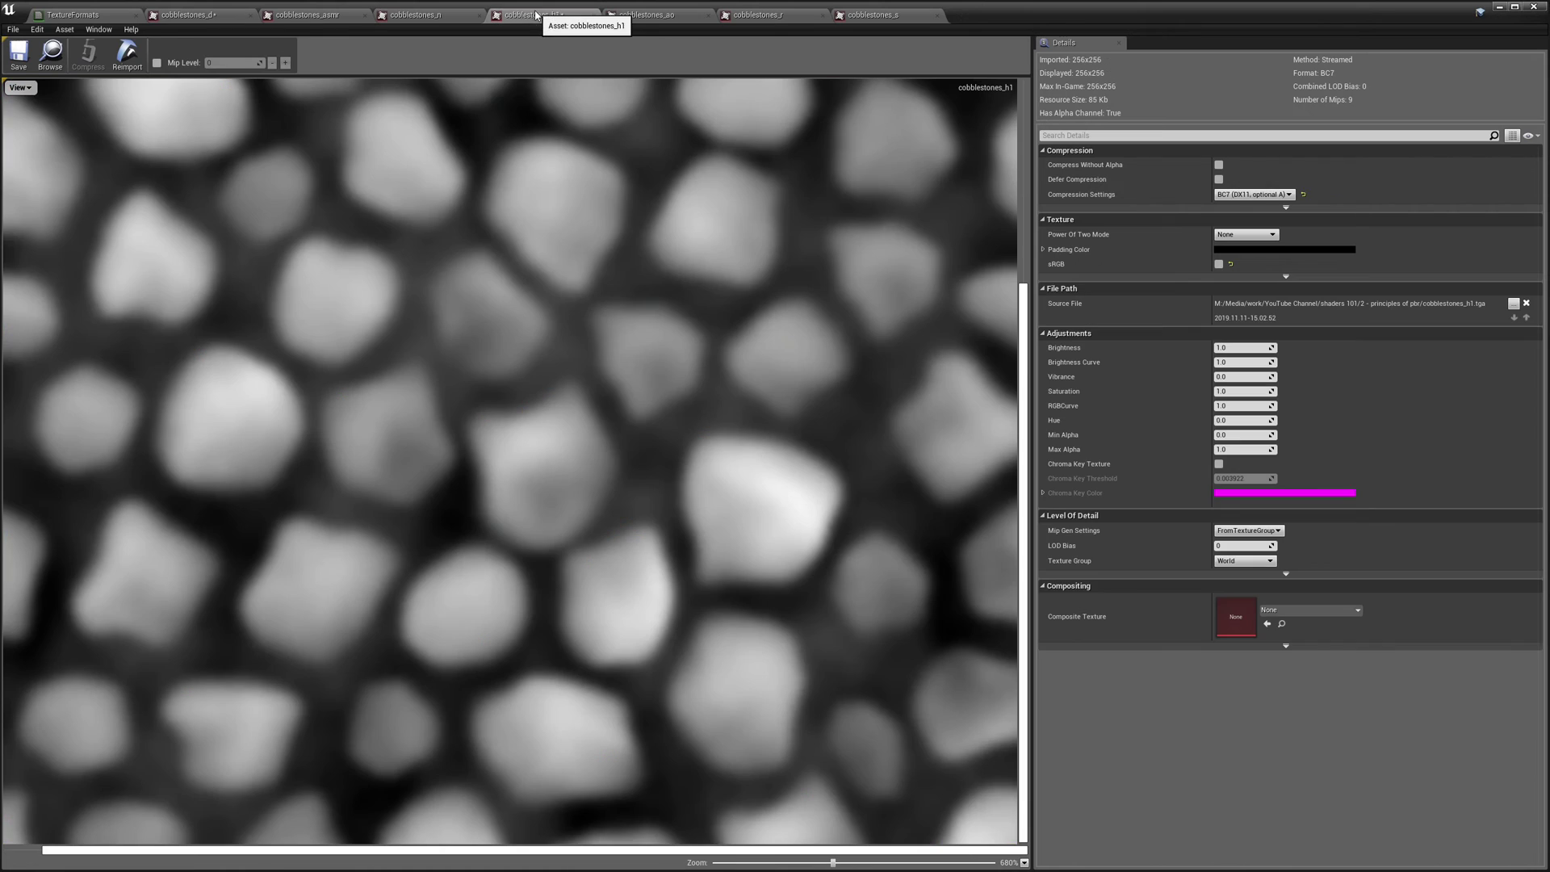
{"action": "left_click", "coordinate": [1233, 196]}
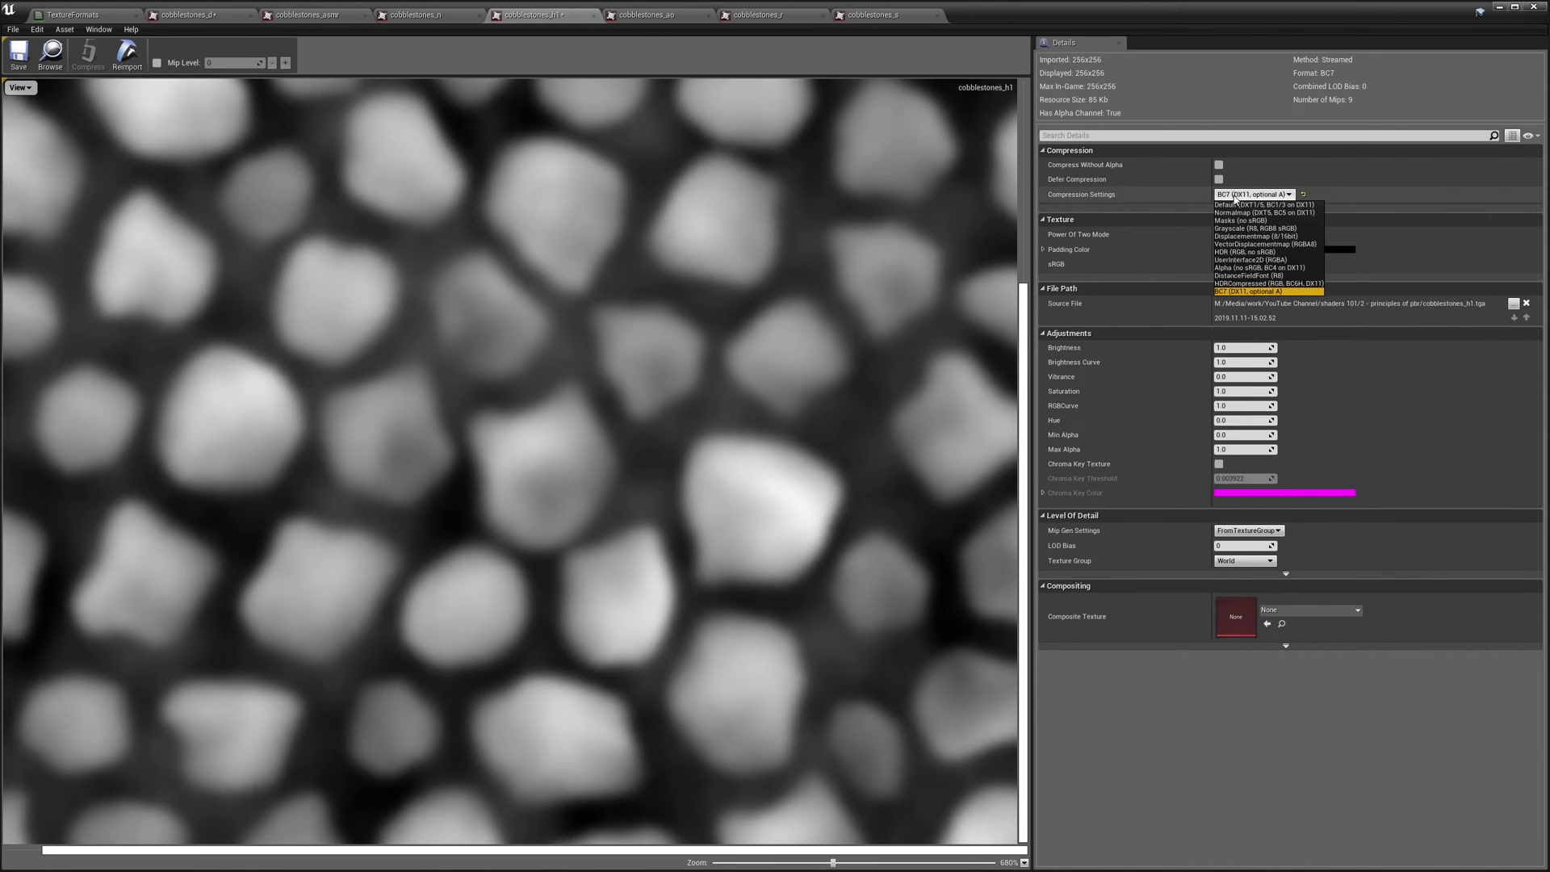
{"action": "left_click", "coordinate": [1233, 228]}
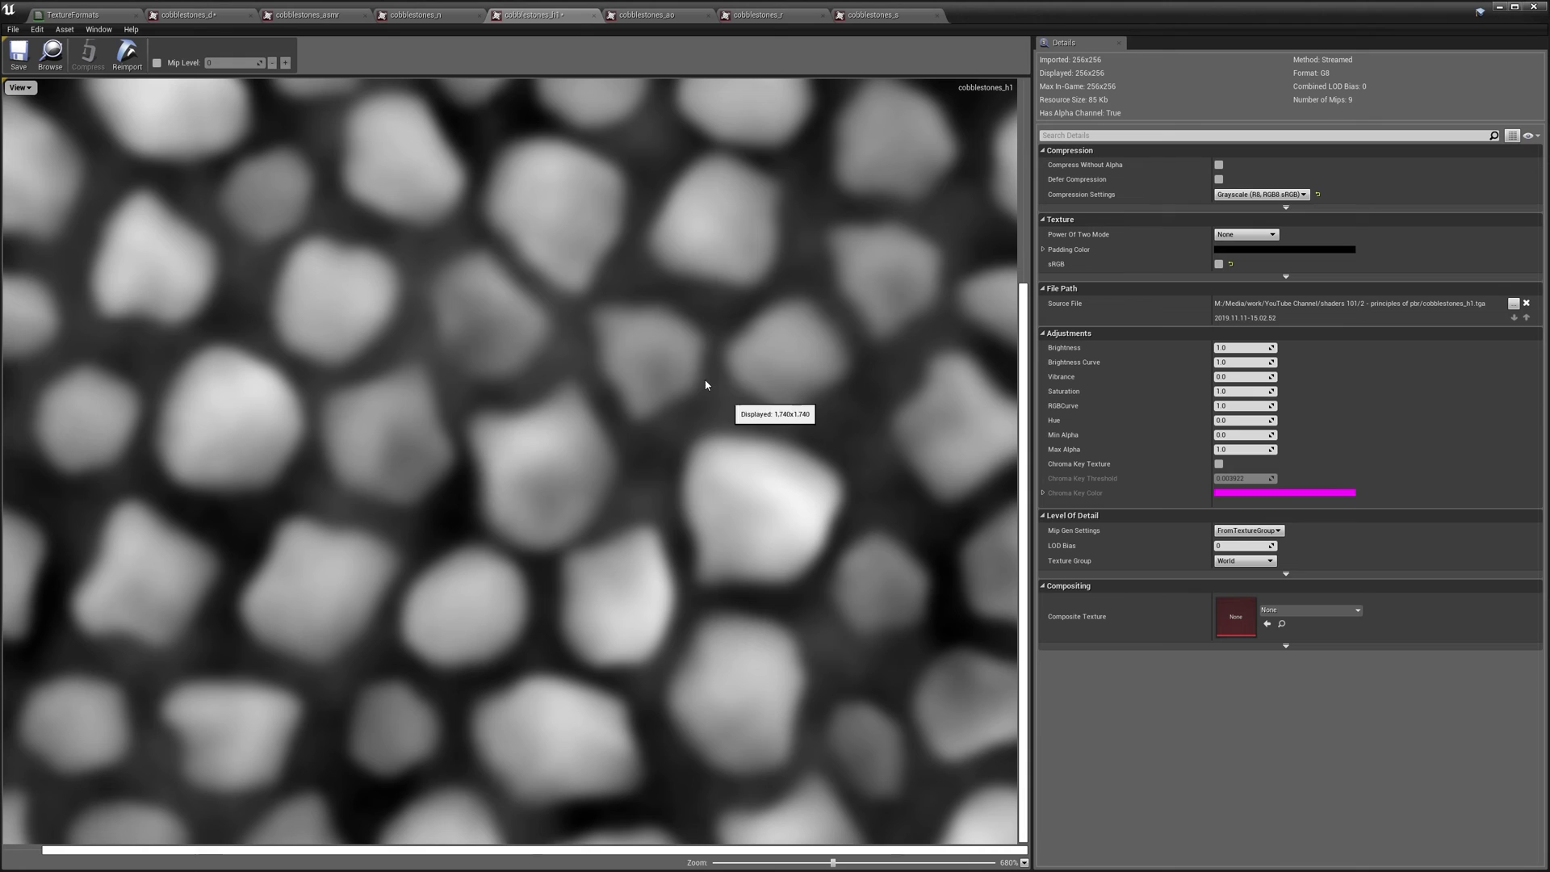
{"action": "left_click", "coordinate": [17, 53]}
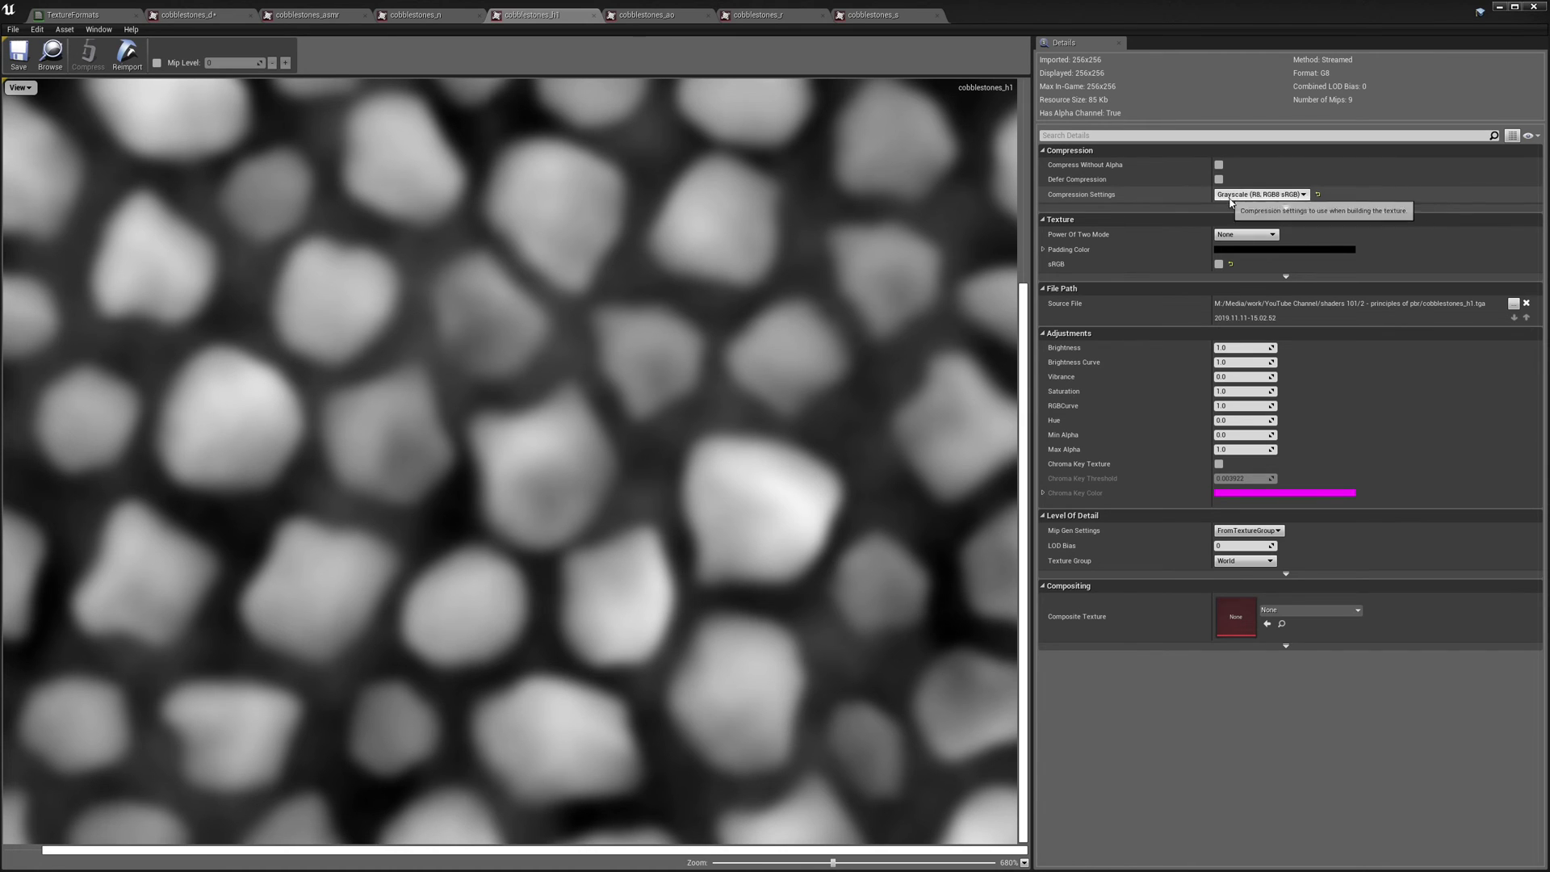
Step: Select the erroring heightmap Texture Sample in TextureFormats and compare with cobblestones_h1's settings
{"action": "left_click", "coordinate": [64, 16]}
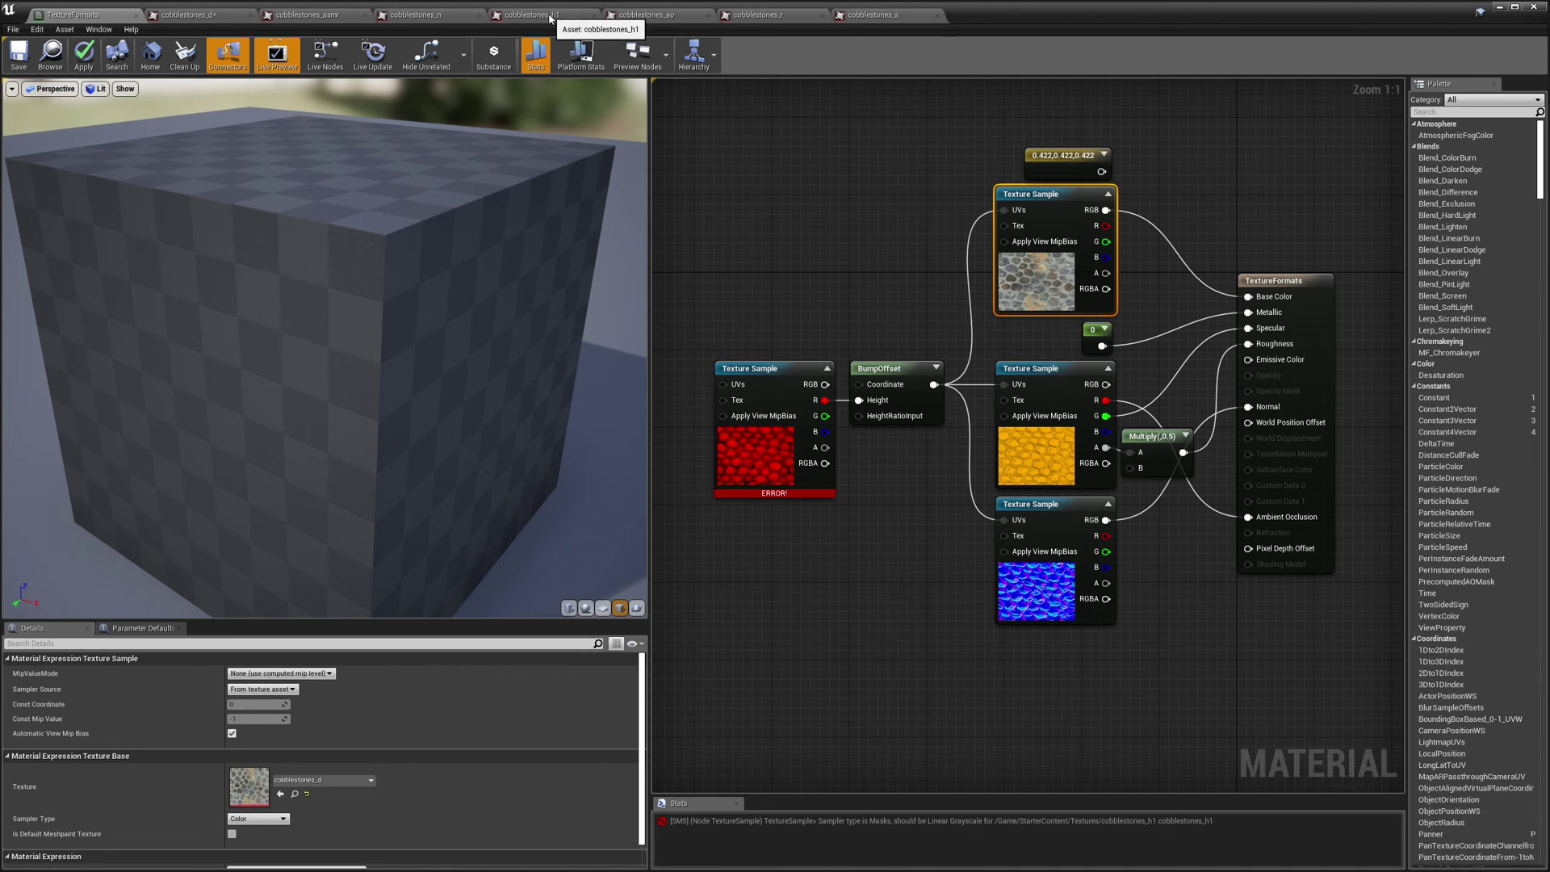
{"action": "left_click", "coordinate": [532, 14]}
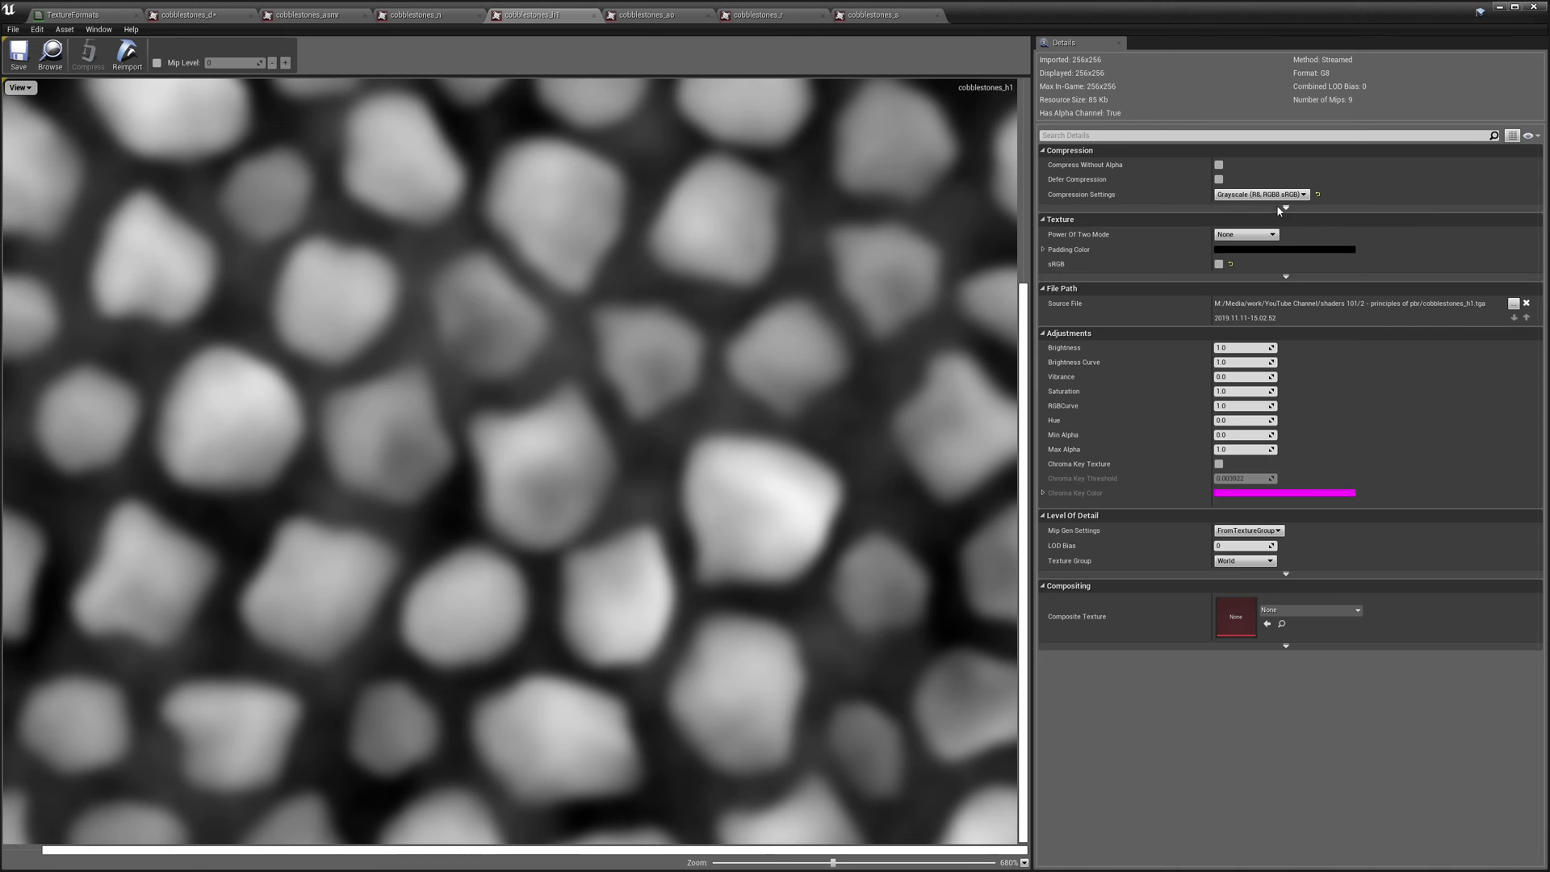
{"action": "left_click", "coordinate": [81, 15]}
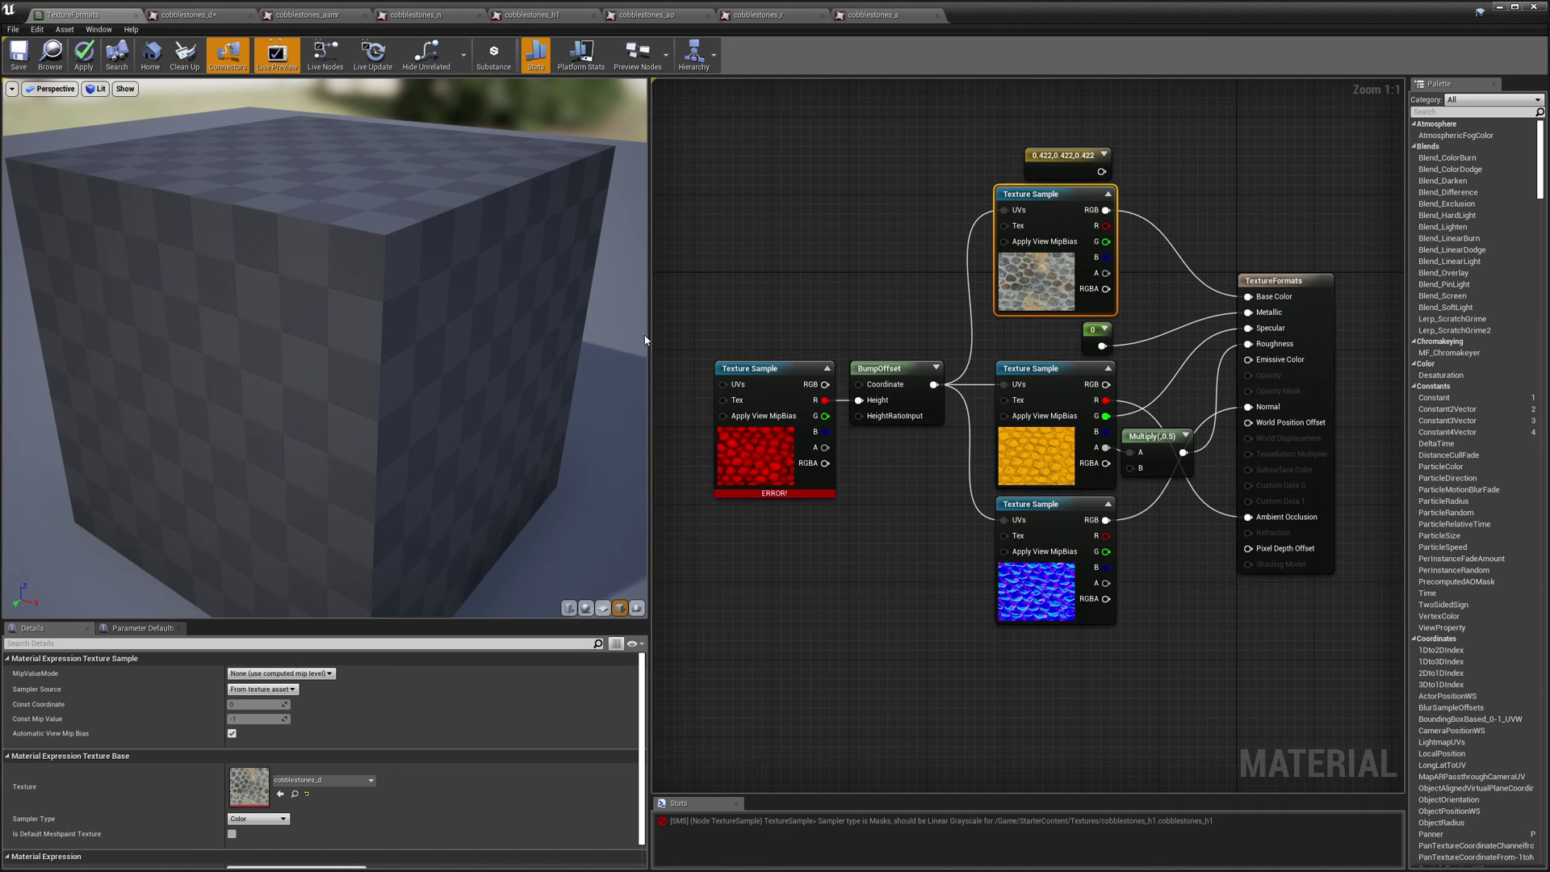
{"action": "left_click", "coordinate": [756, 368]}
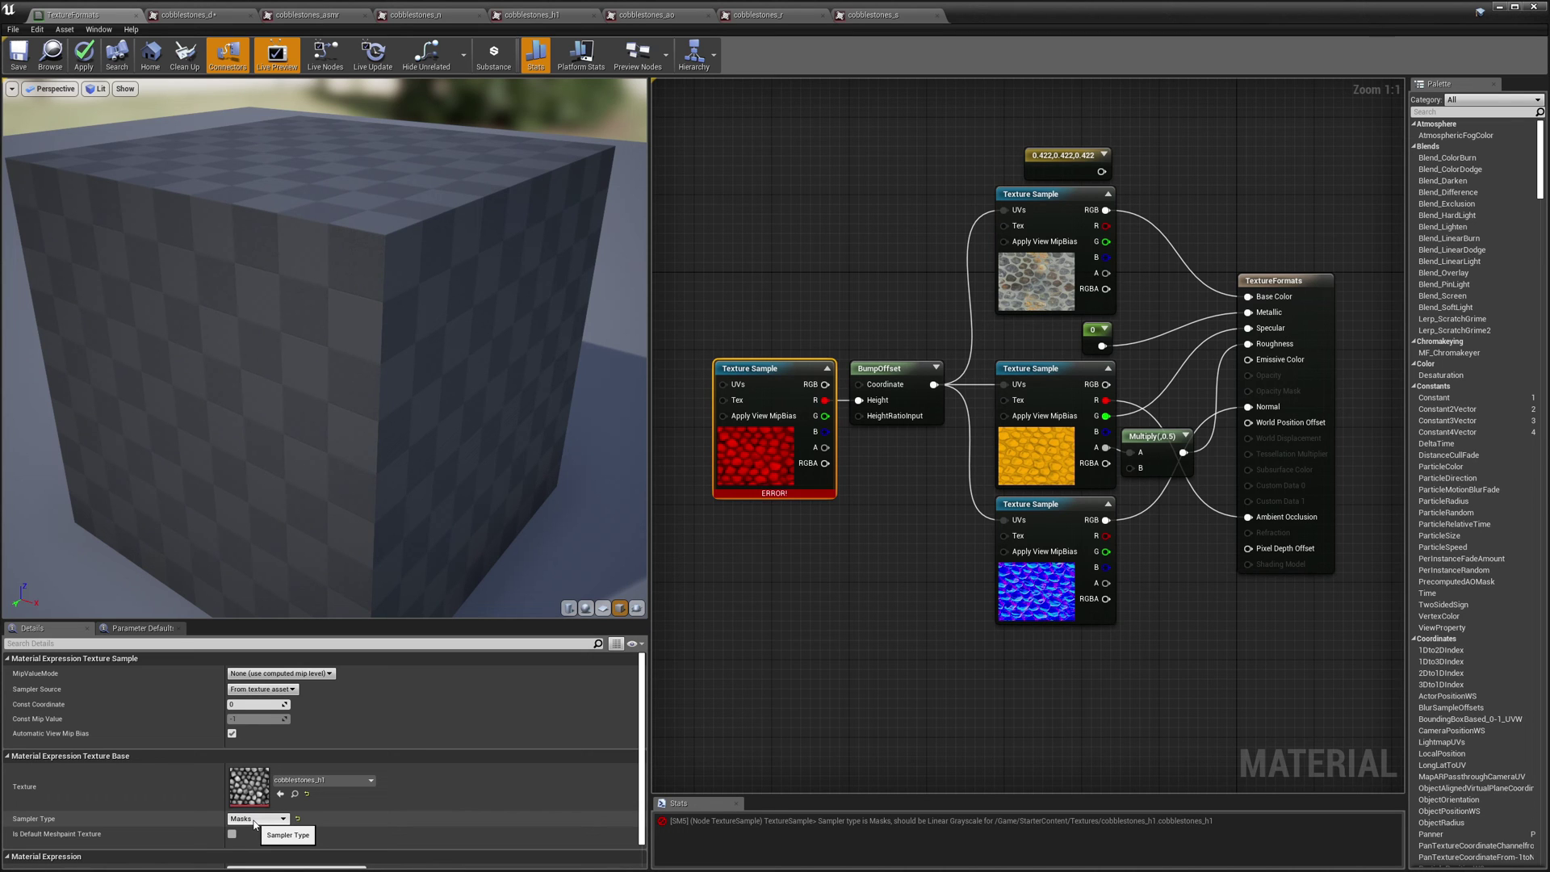
{"action": "left_click", "coordinate": [543, 16]}
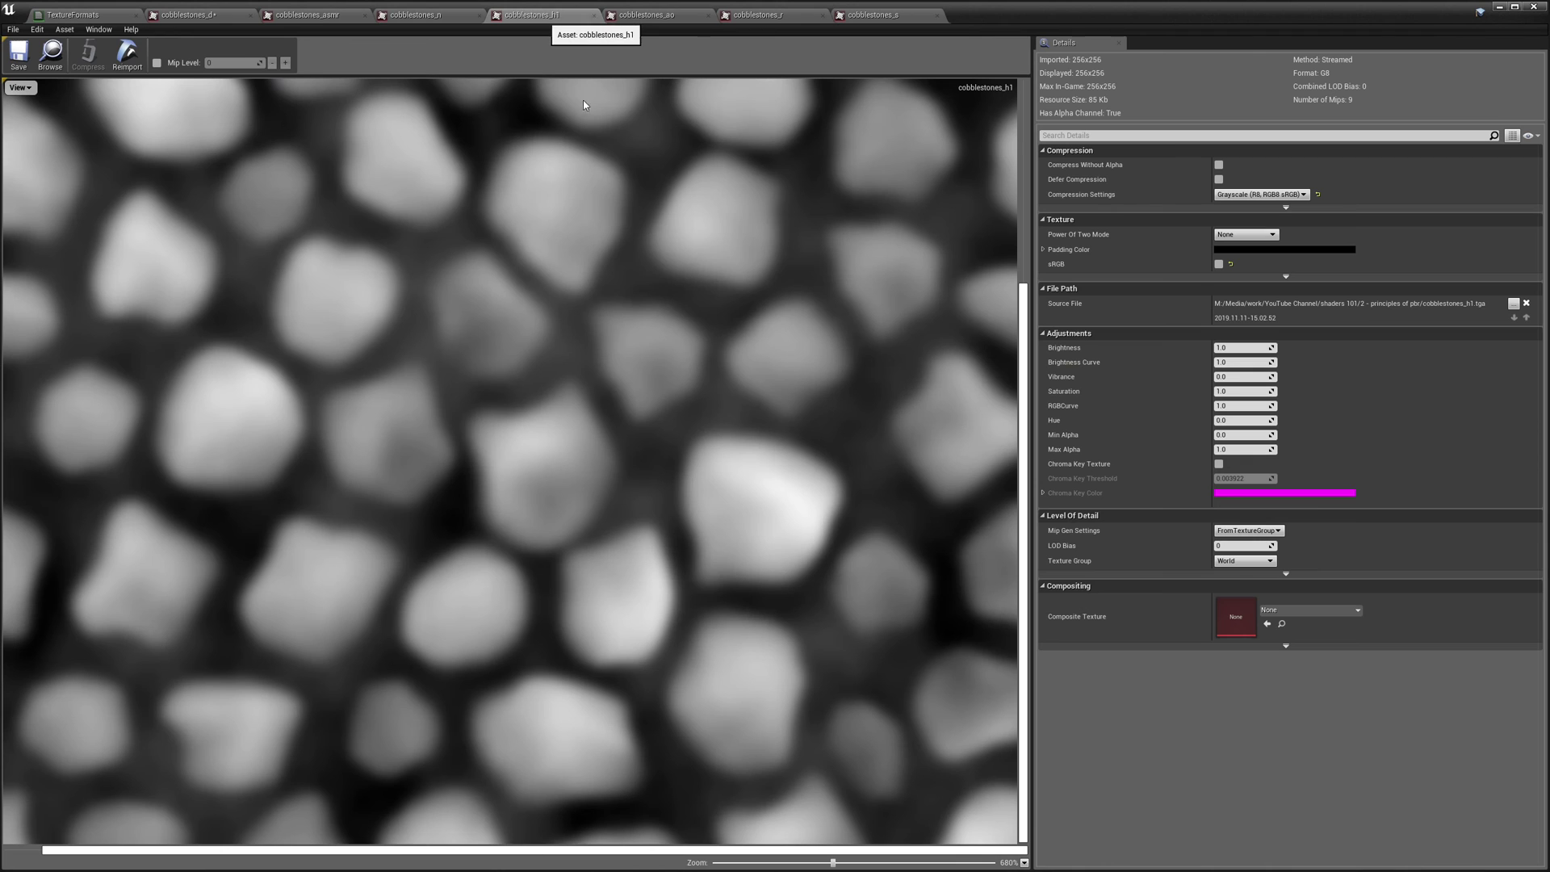
Step: Set the height Texture Sample's Sampler Type to Linear Grayscale, then view cobblestones_d
{"action": "left_click", "coordinate": [70, 17]}
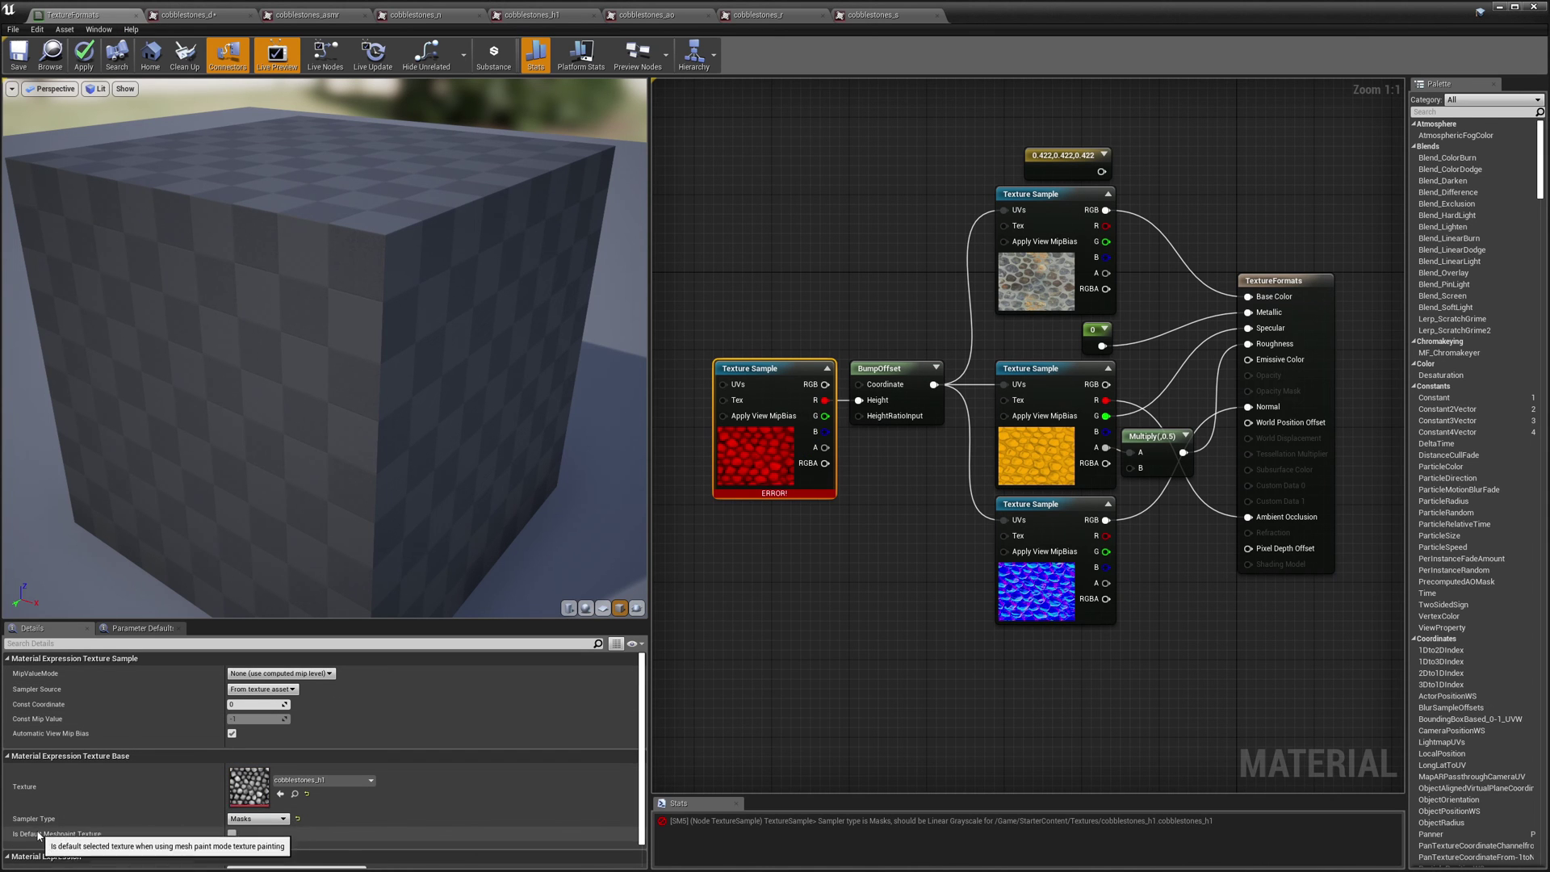
{"action": "left_click", "coordinate": [282, 819]}
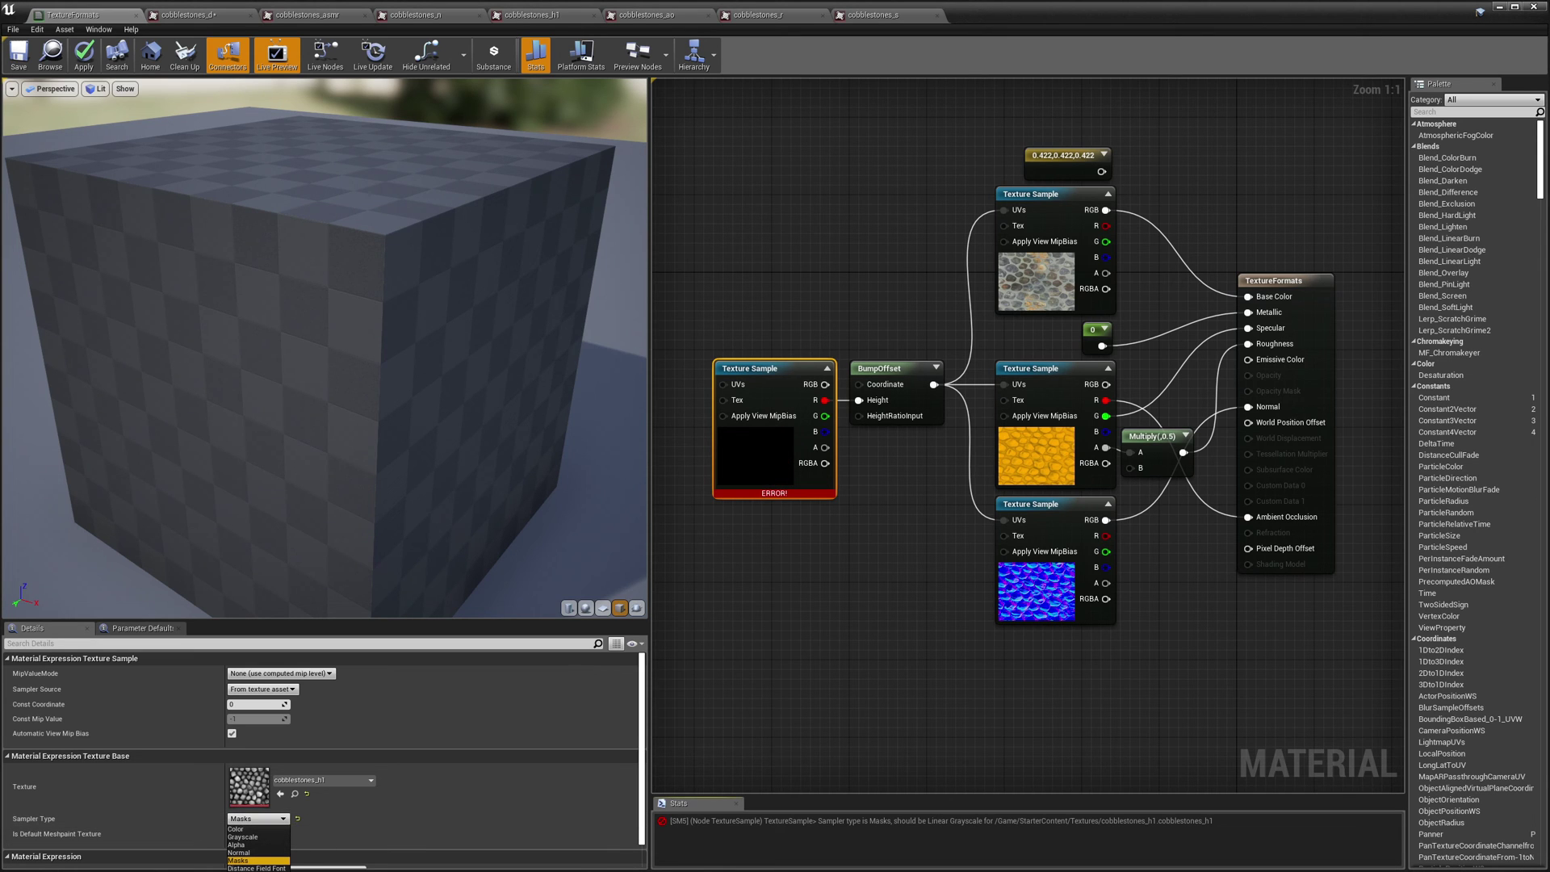
{"action": "left_click", "coordinate": [257, 866]}
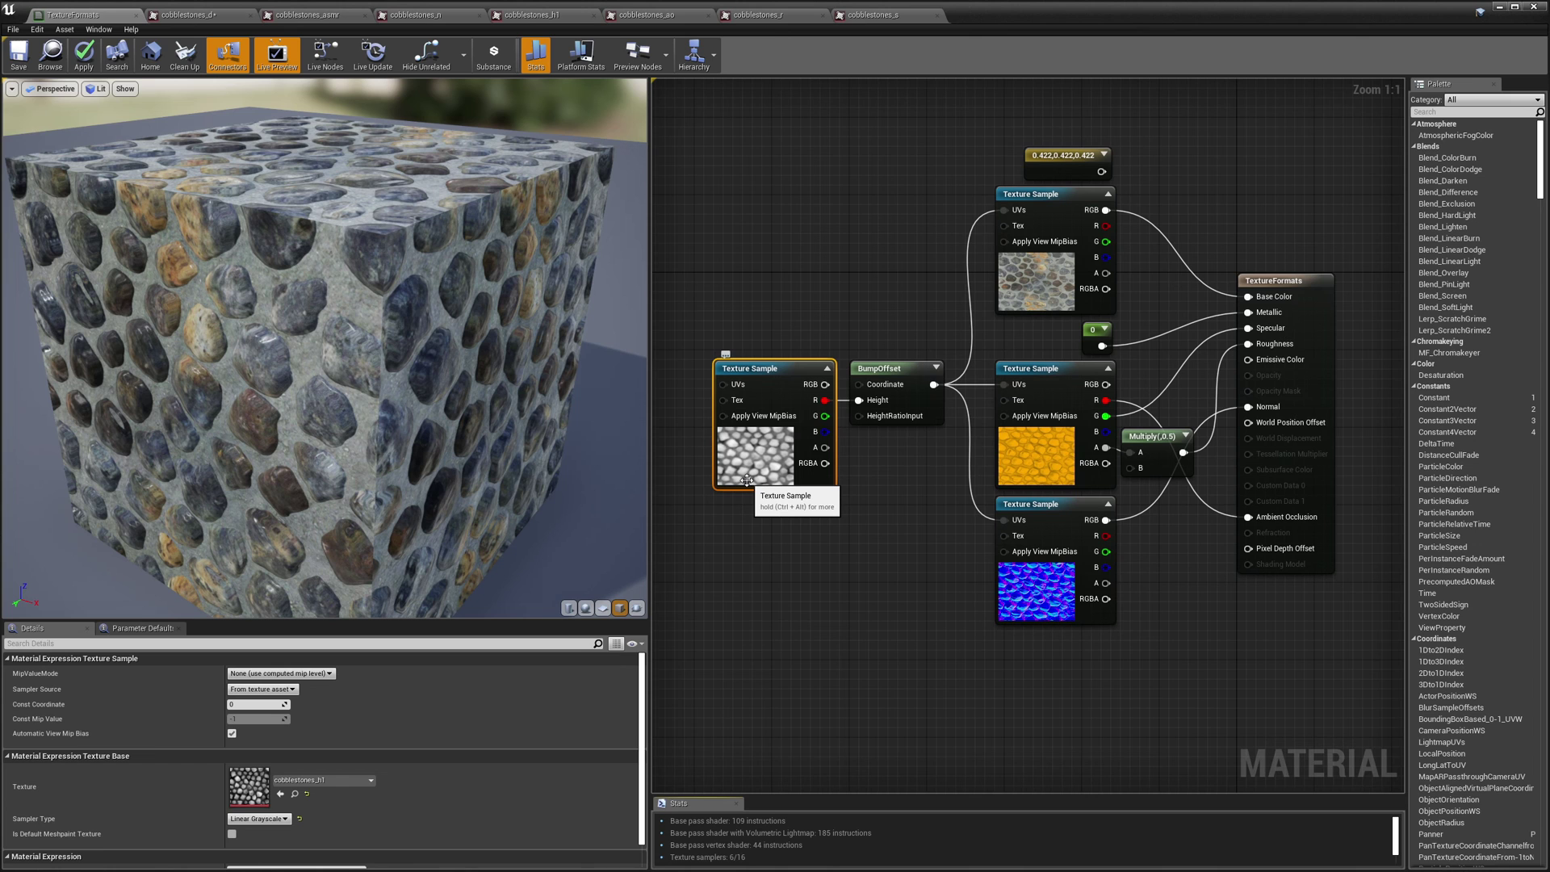
{"action": "left_click", "coordinate": [195, 17]}
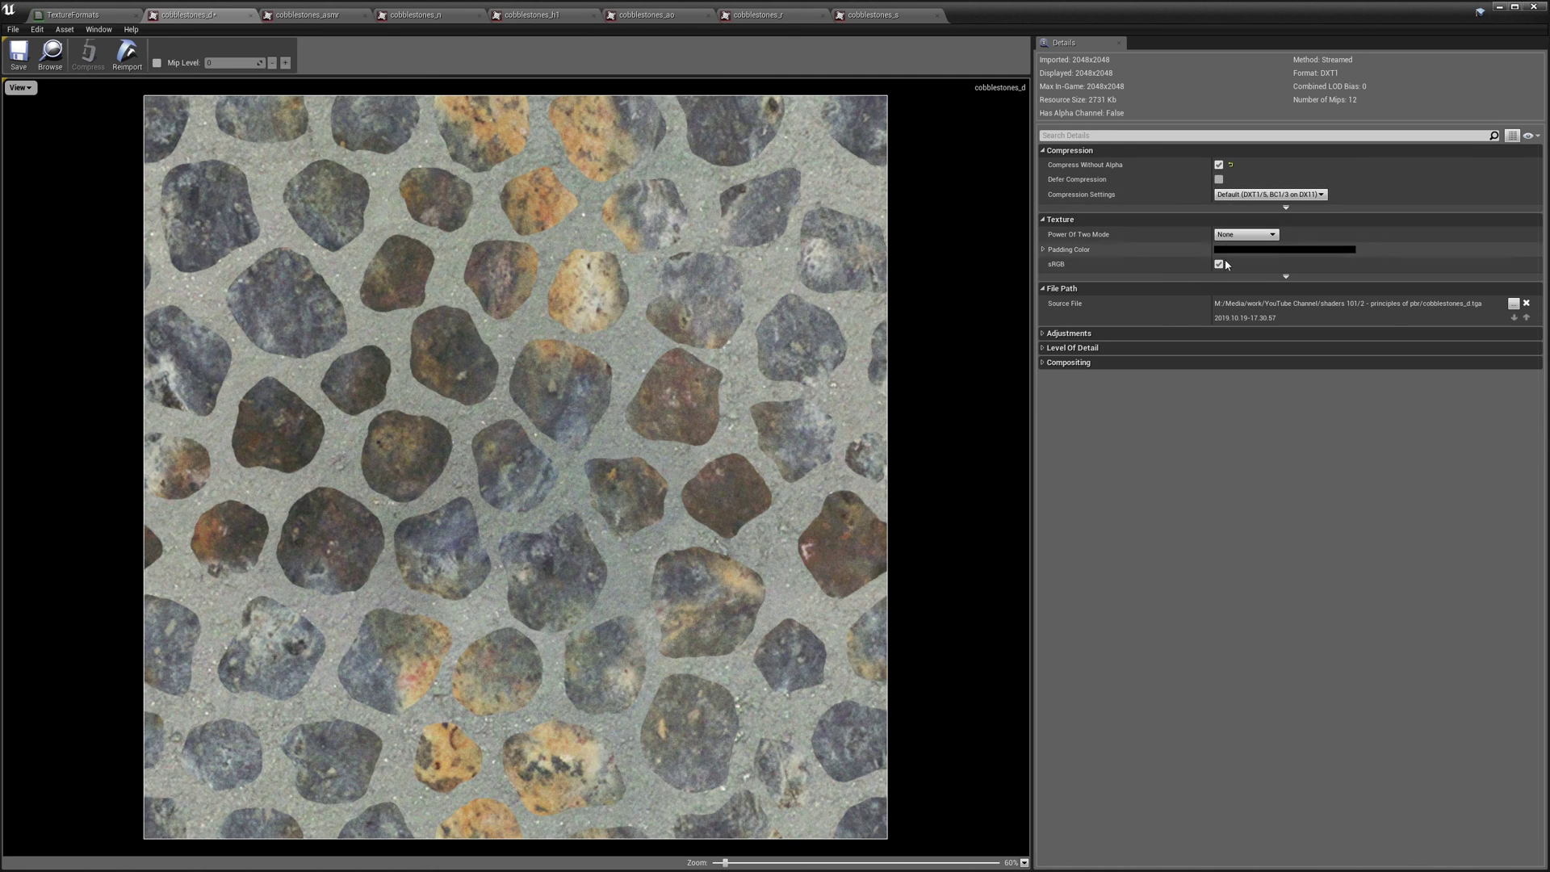
{"action": "left_click", "coordinate": [94, 15]}
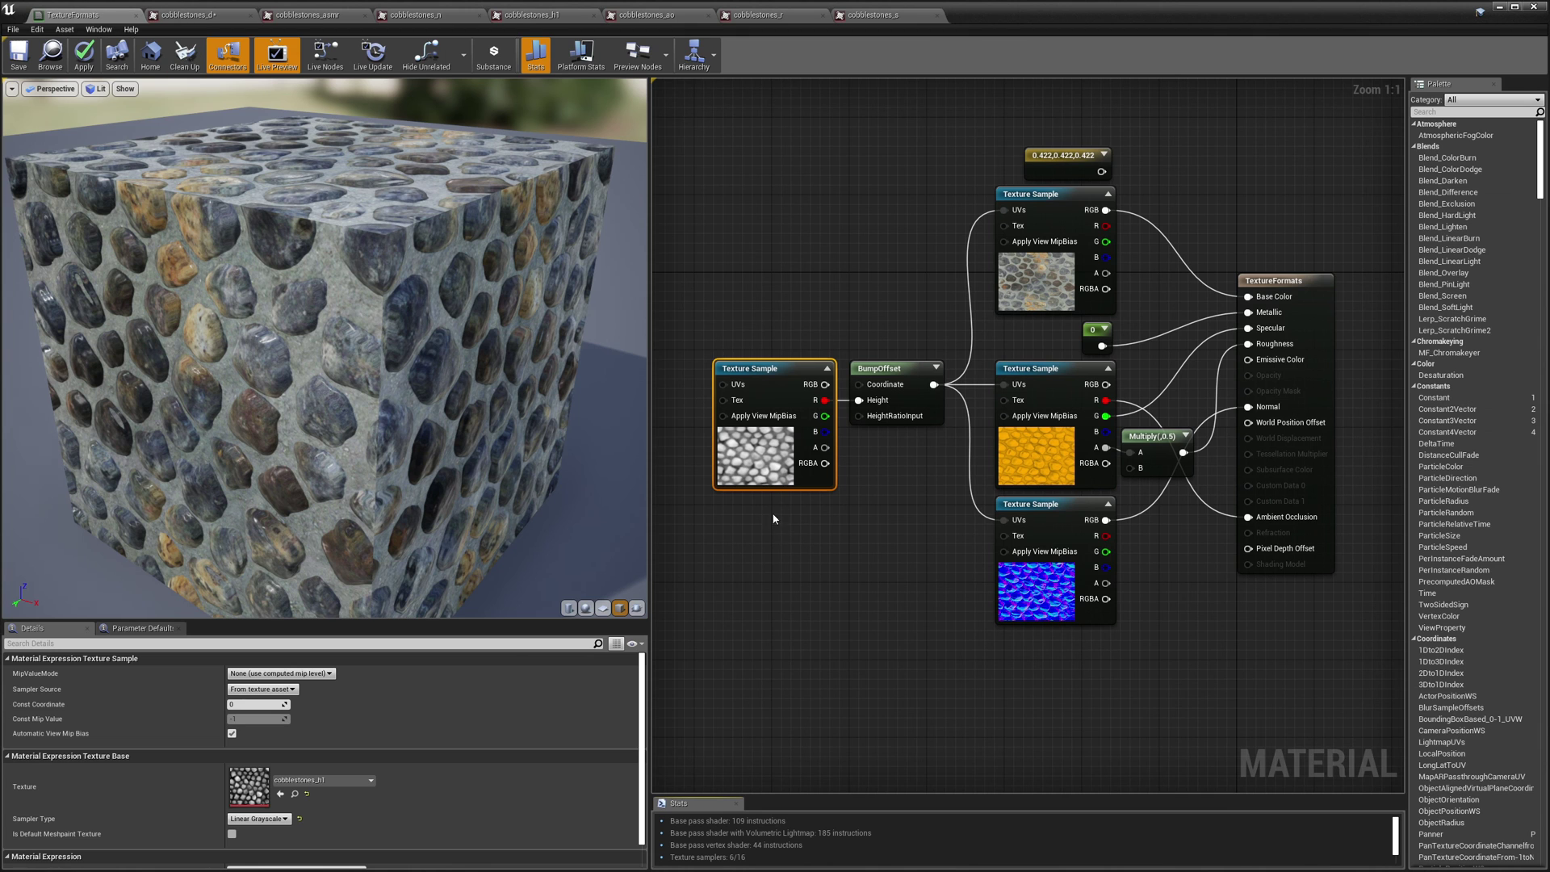